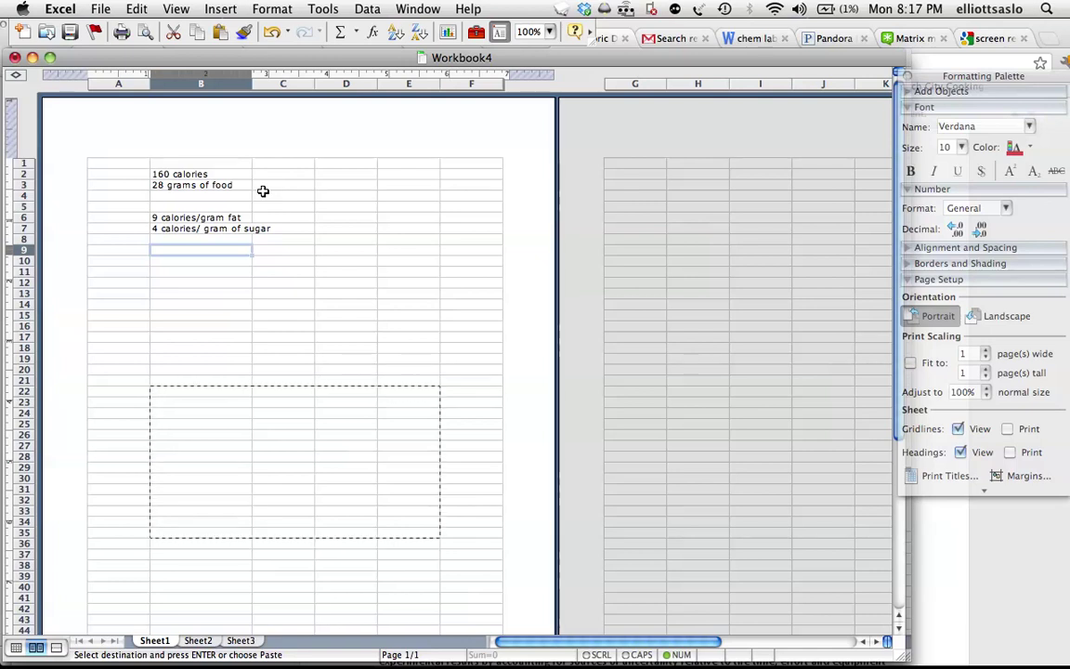
Step: Switch the sheet to Normal view and enter the label "chip" in cell A2
click(173, 9)
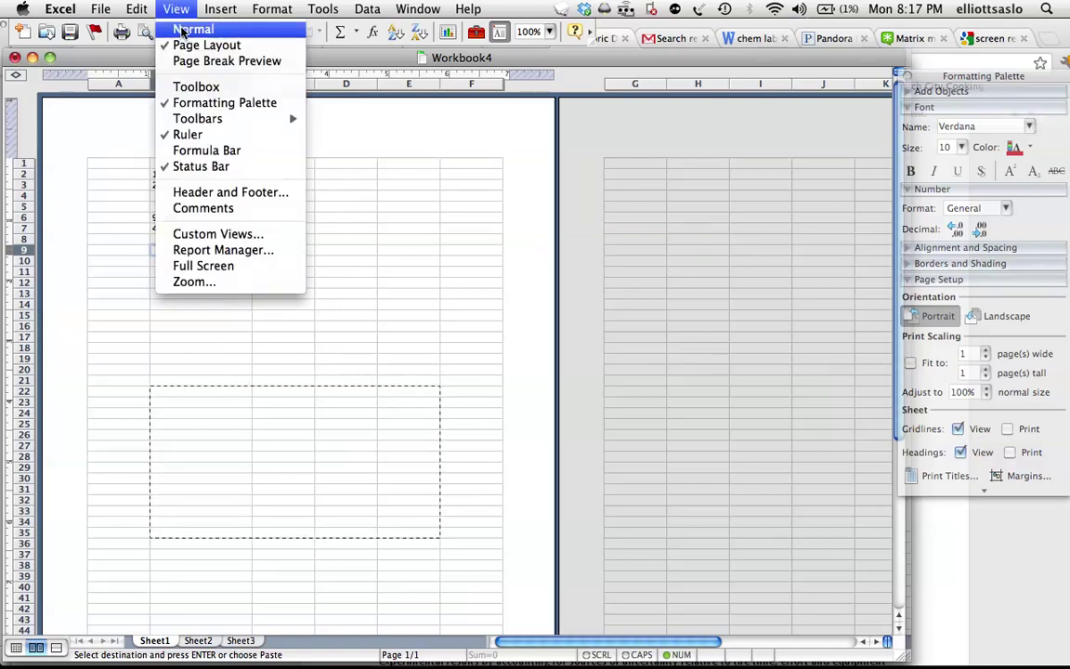
click(192, 30)
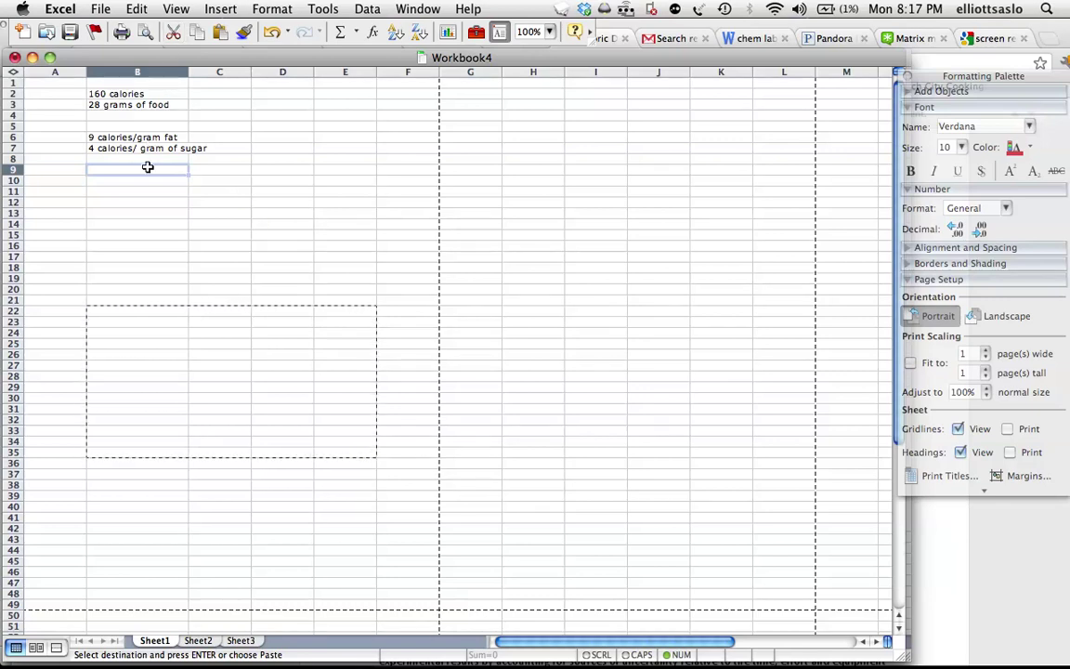
click(47, 95)
text(chip)
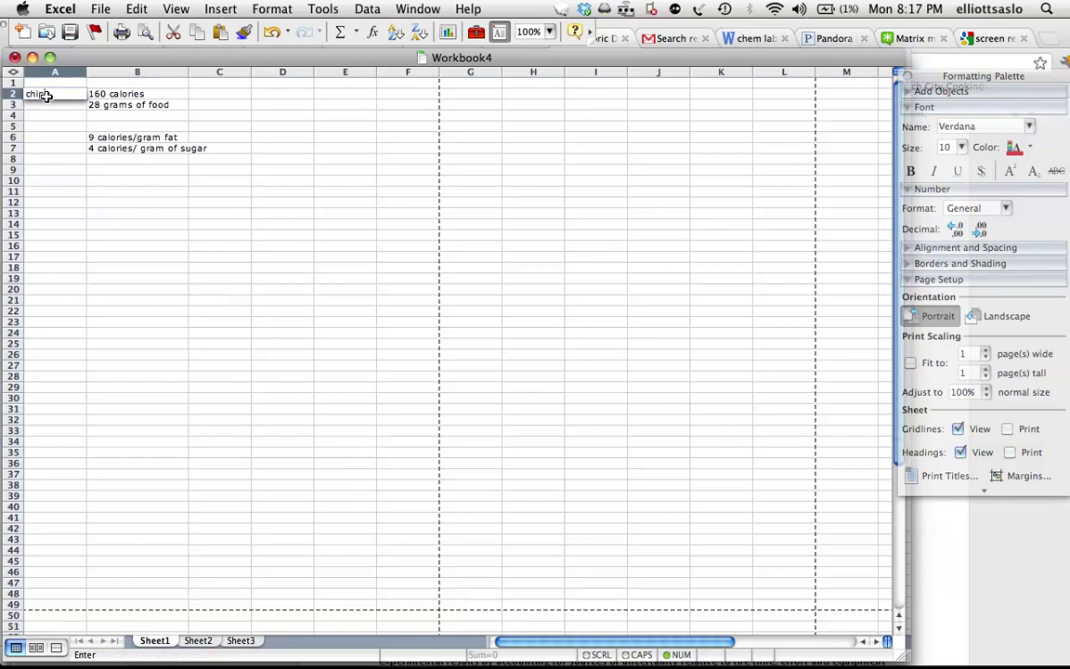
click(345, 268)
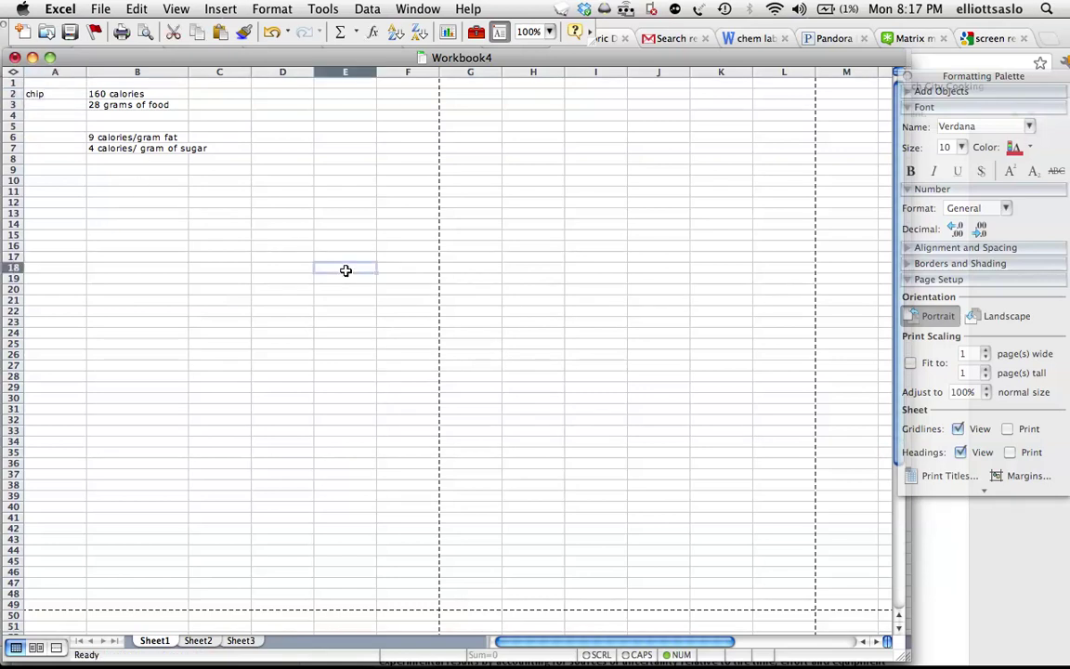
Step: Write the calorie equation 160=9x=4y in cell B10 and the weight equation 28=x+y in cell B11
click(116, 181)
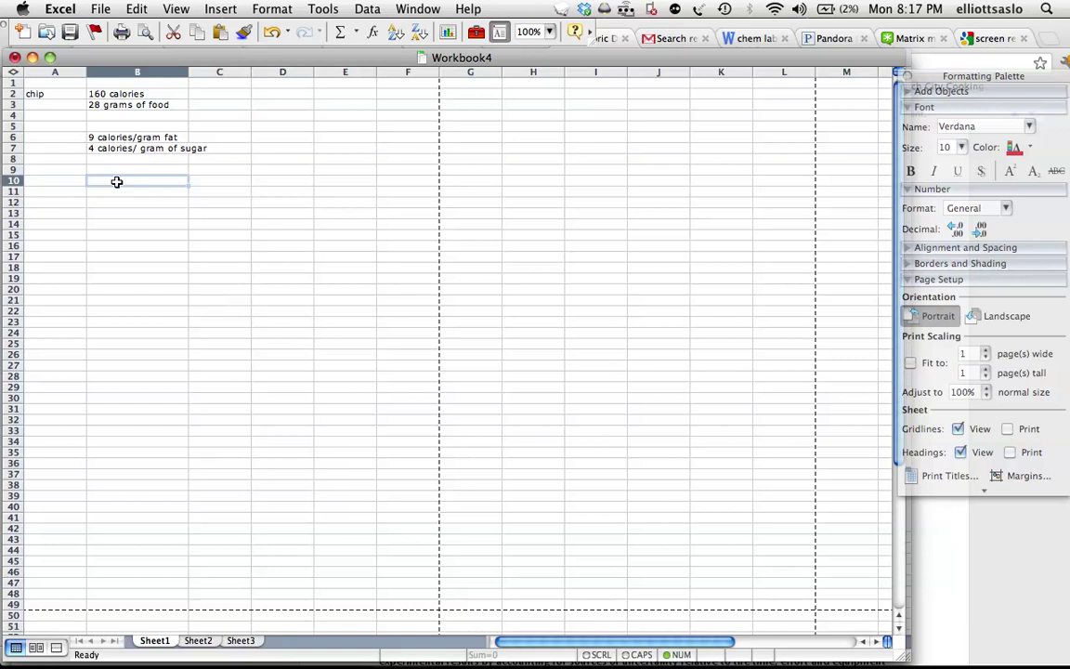
text(160)
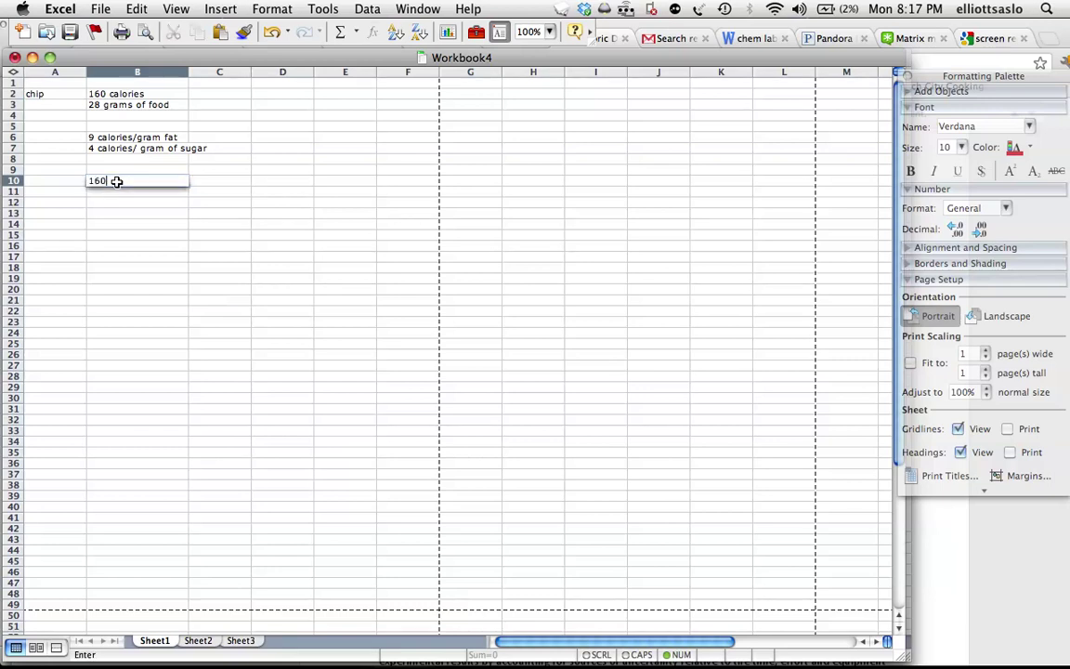
text(=9x=4y)
key(Return)
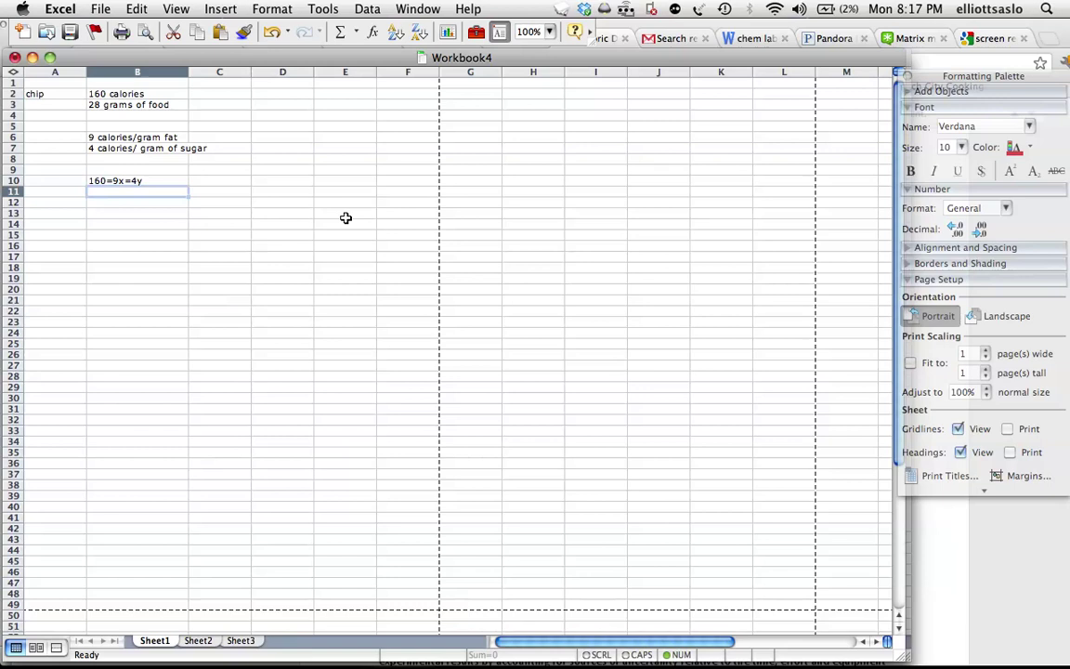
text(28)
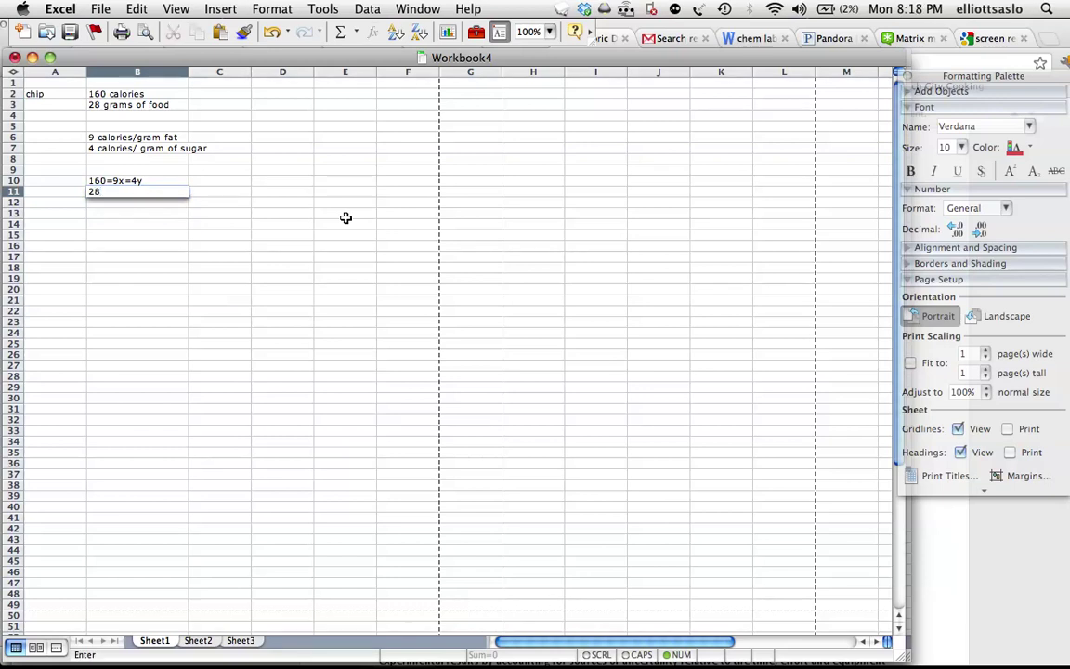
text(=a)
key(BackSpace)
text(x+)
text(y)
Step: Correct the equation in cell B10 to read 160=9x+4y
double_click(132, 182)
key(BackSpace)
text(+)
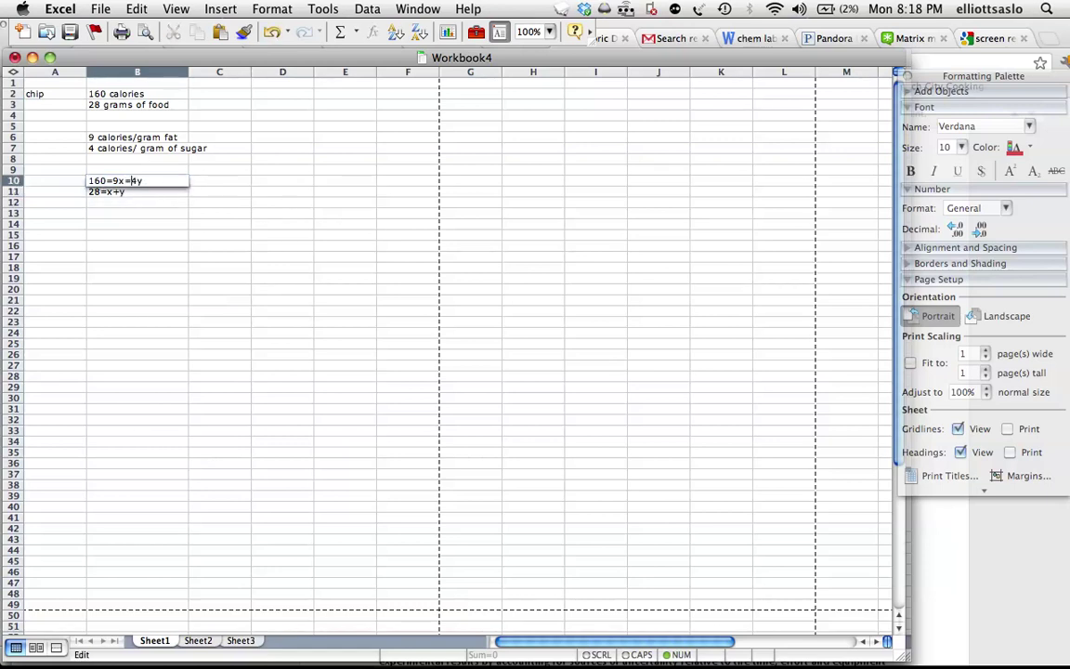
key(BackSpace)
text(+)
click(131, 222)
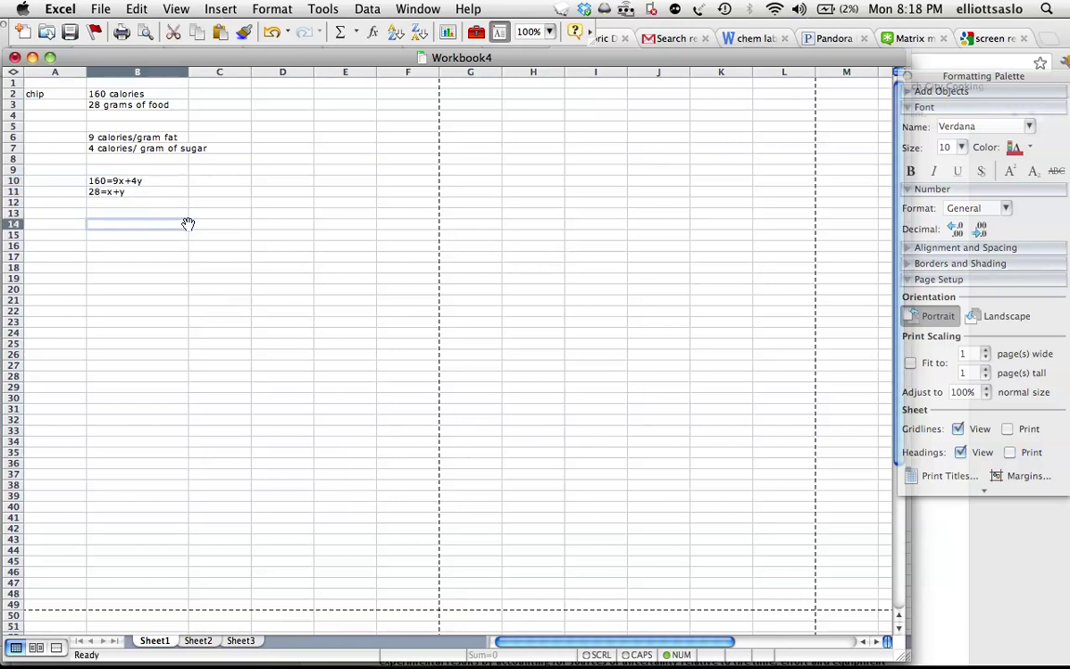
Step: Enter the coefficient matrix in B13:C14, with 9 and 4 in the first row and 1 and 1 in the second
click(101, 212)
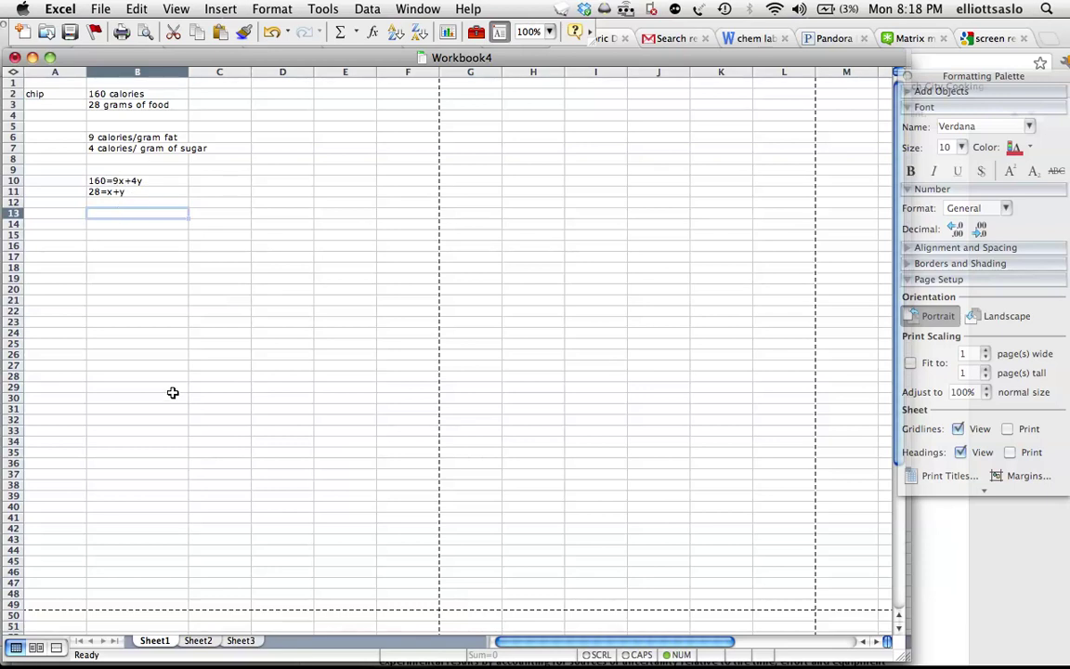
text(9)
key(Tab)
text(4)
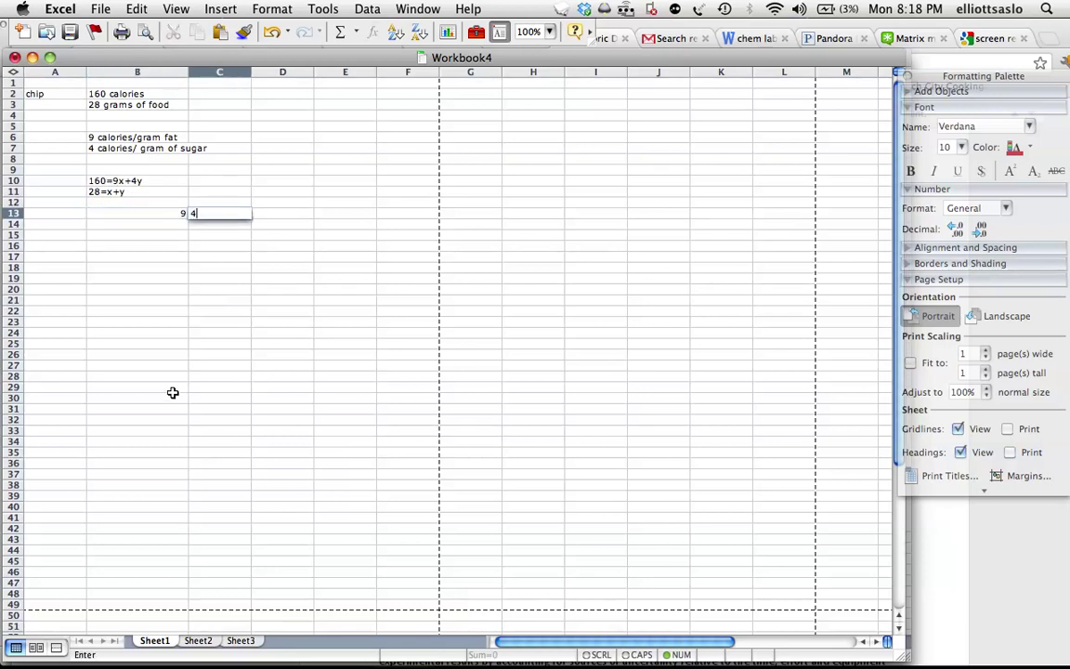
key(Return)
text(1)
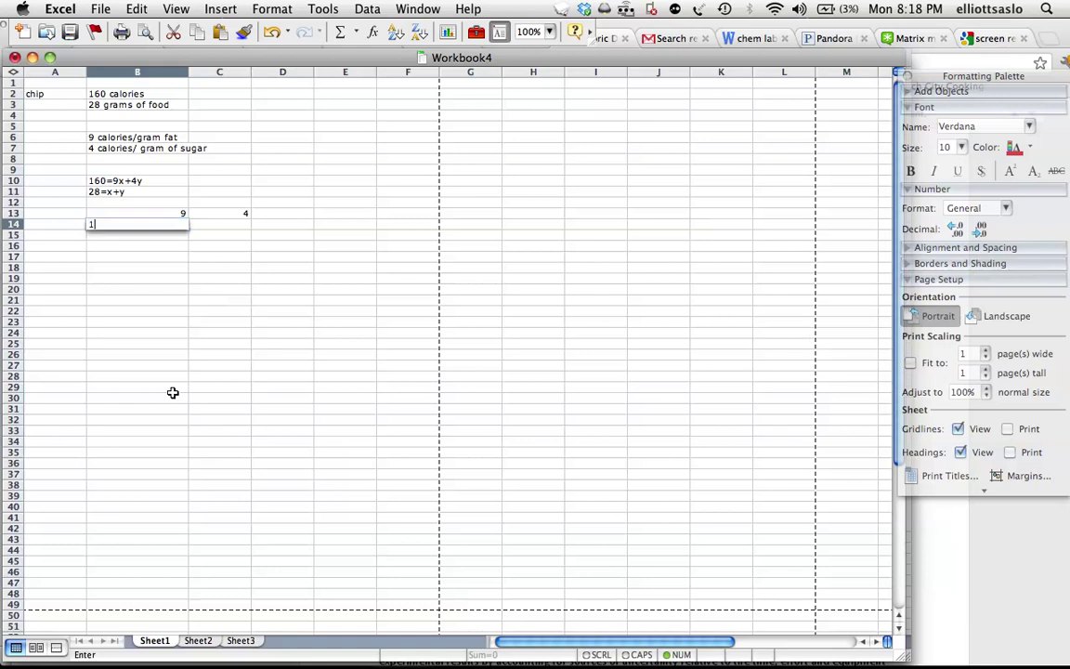
key(Tab)
text(1)
key(Tab)
Step: Enter the constants 160 in cell E13 and 28 in cell E14
key(Tab)
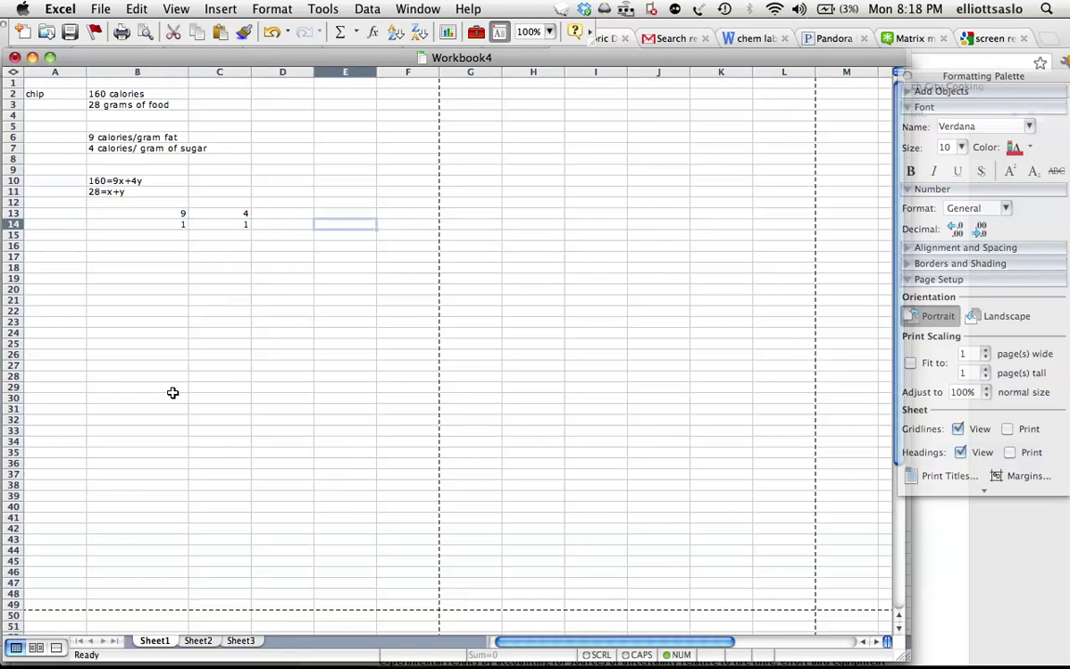
key(Up)
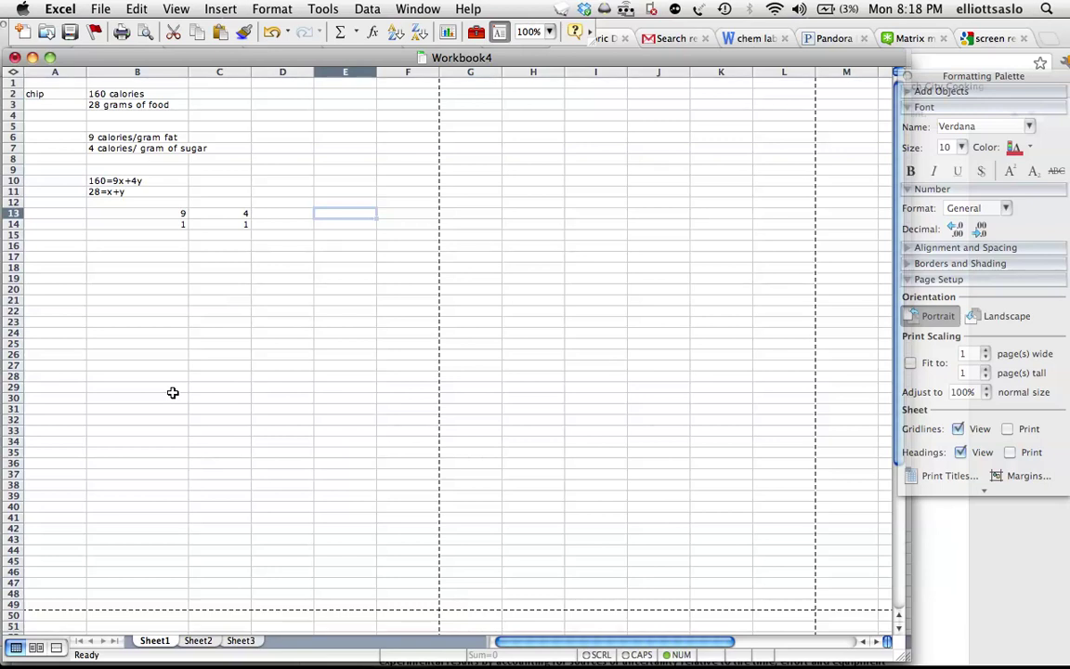
text(160)
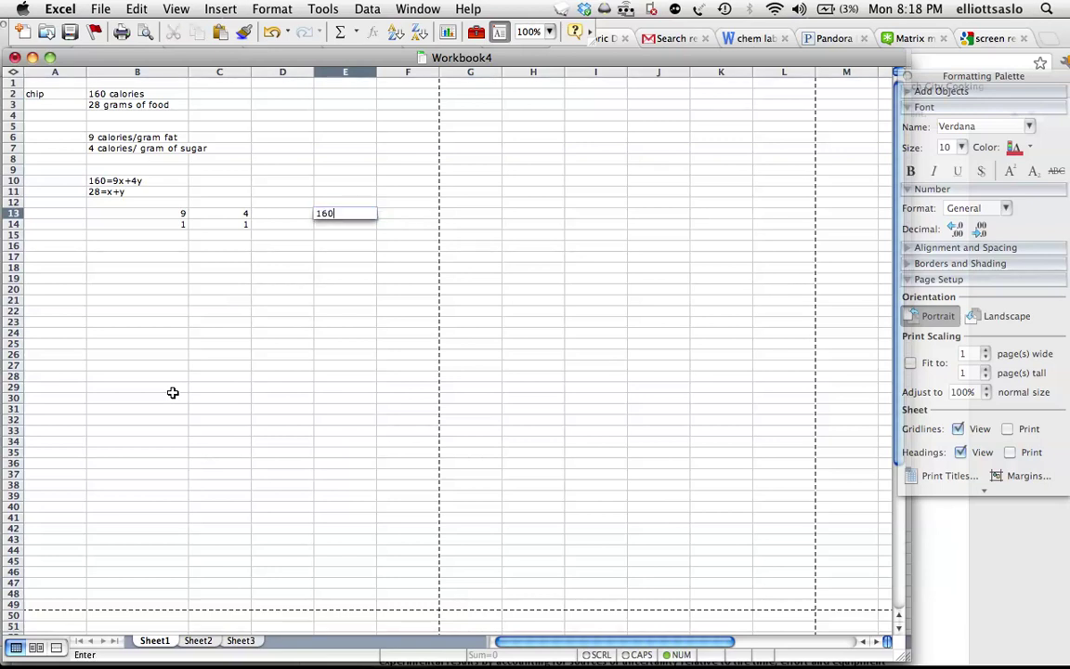
key(Return)
text(28)
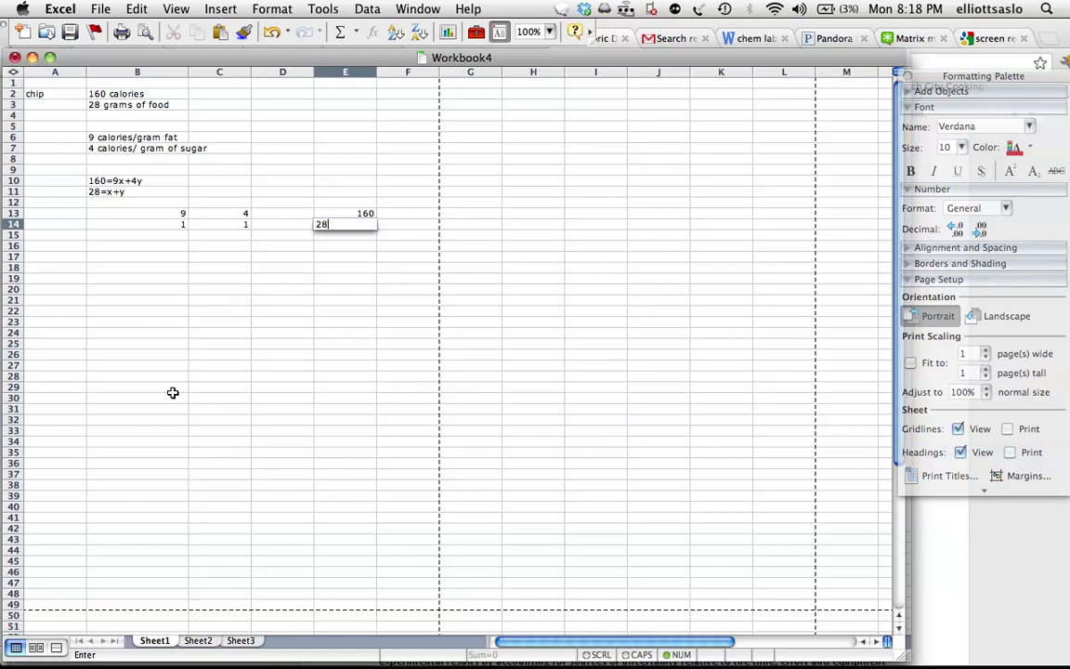
key(Left)
Step: Compute the inverse of the coefficient matrix in B17:C18 with the array formula =minverse(B13:C14)
key(Left)
key(Down)
key(Down)
key(Left)
key(Down)
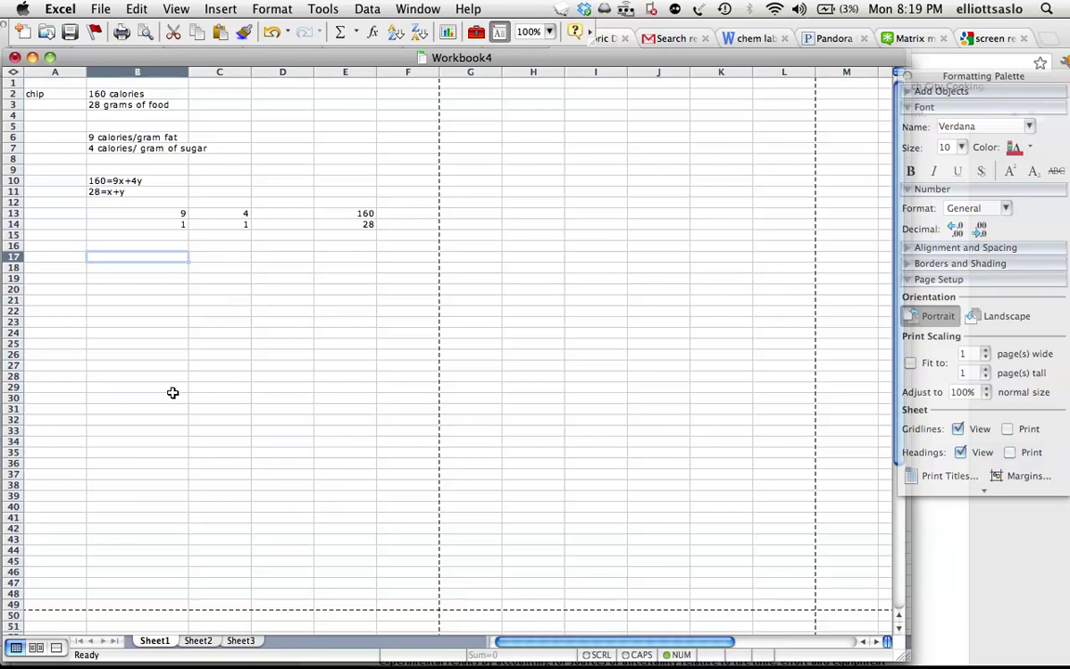
key(shift+Down)
key(shift+Right)
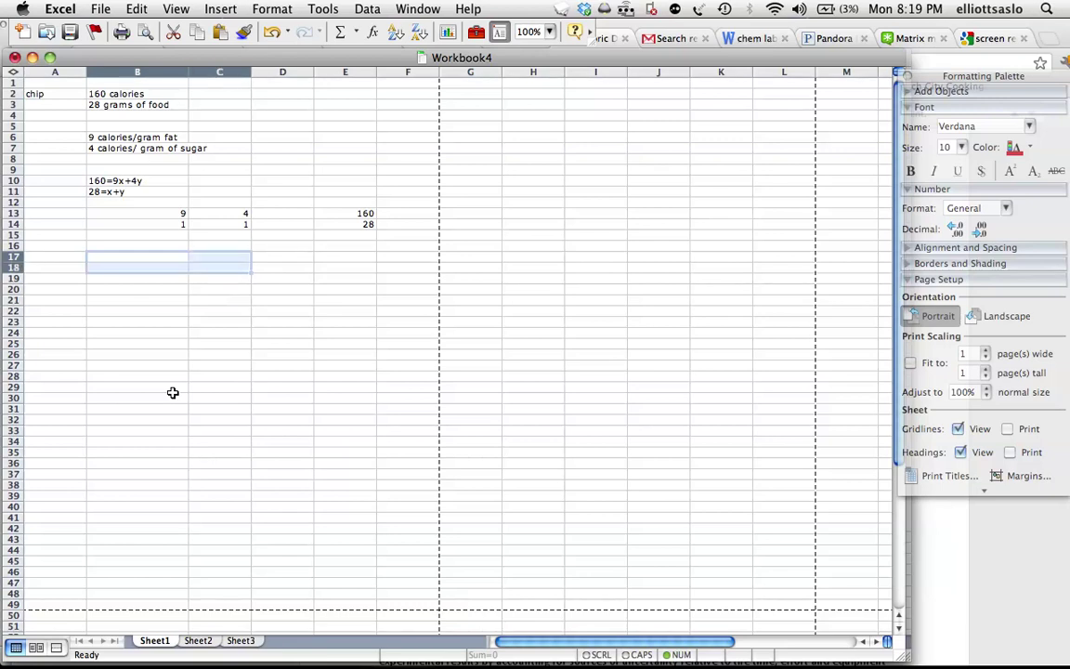
text(=)
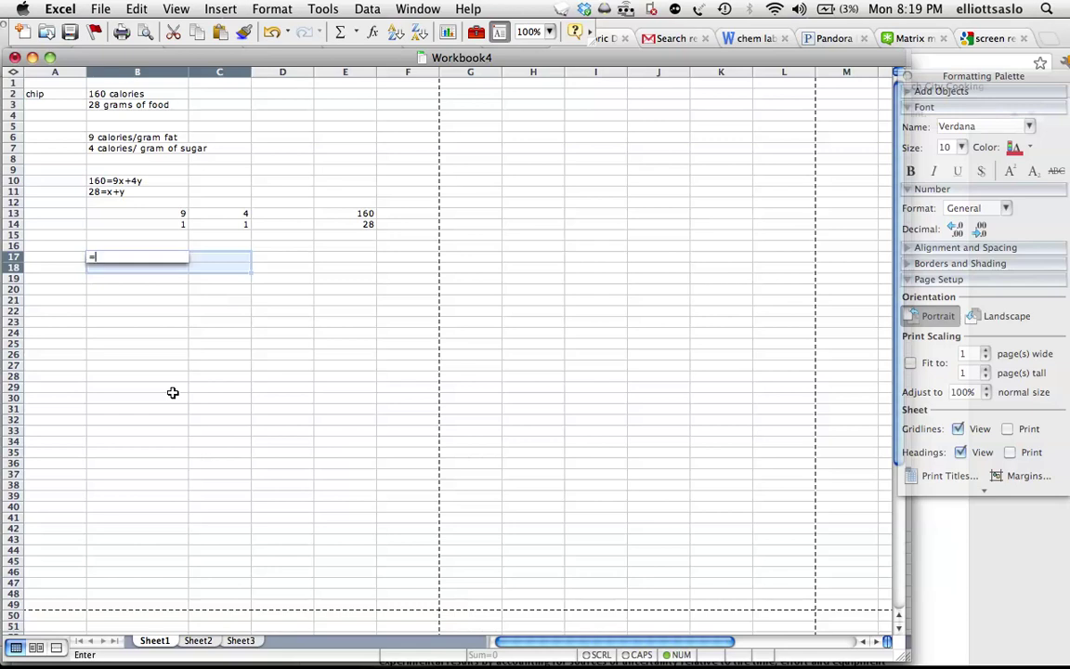
text(m)
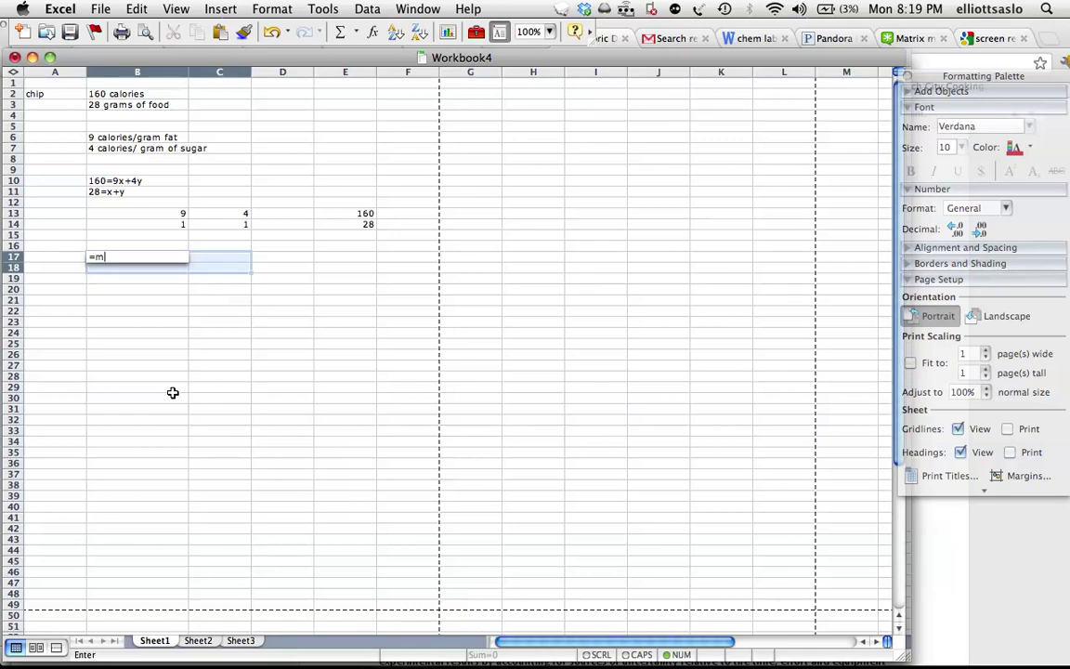
text(inverse()
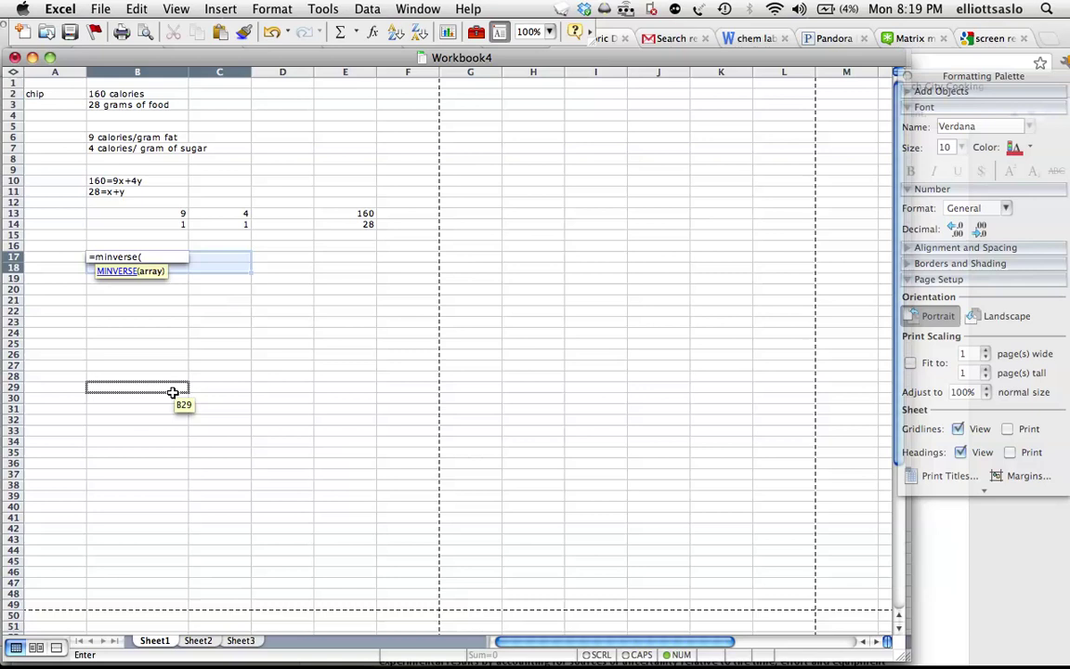
drag(163, 214, 223, 226)
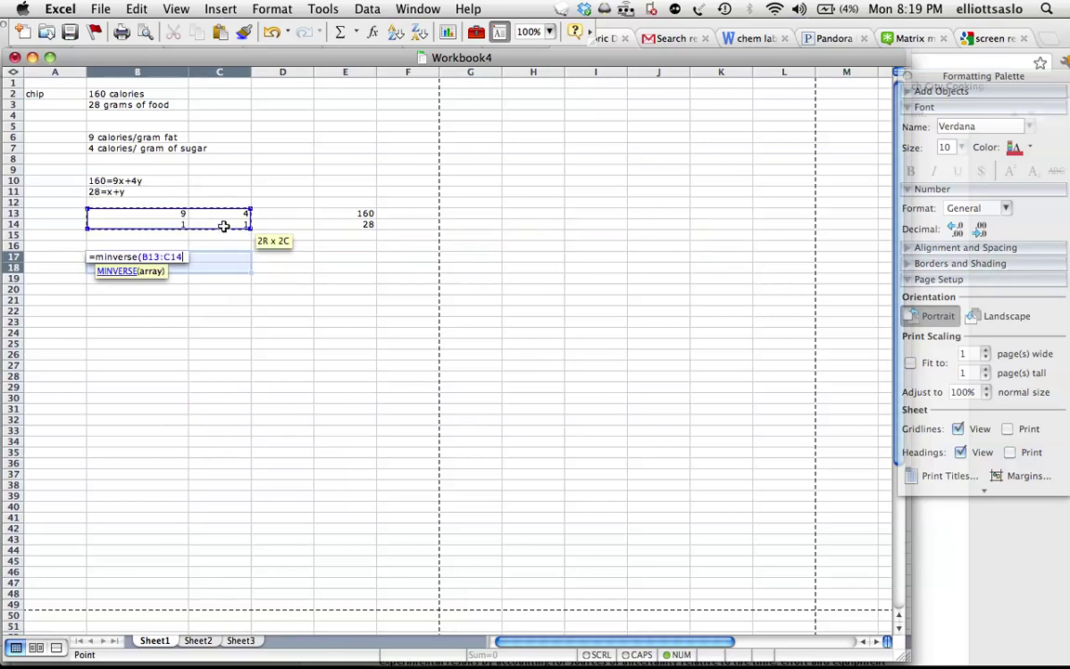
text())
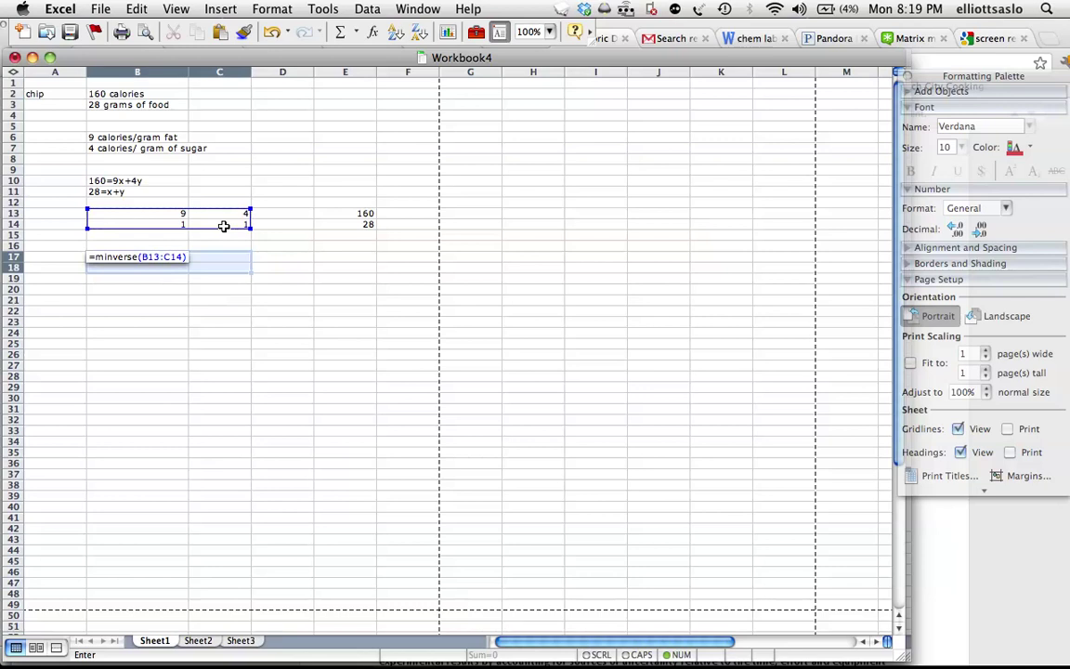
key(ctrl+shift+Return)
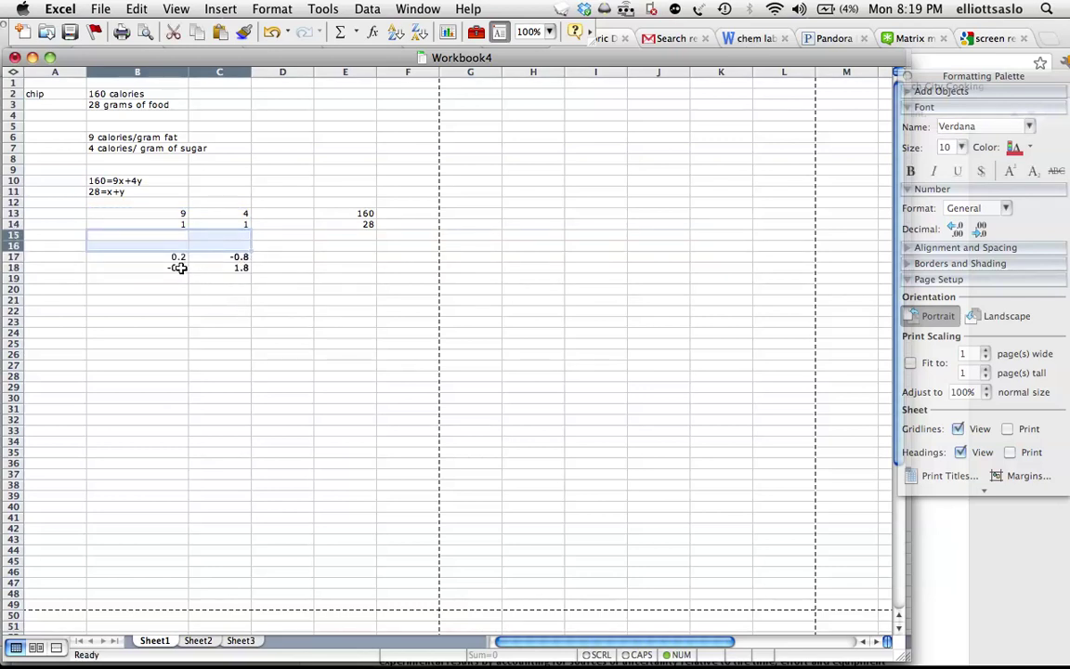
Step: Move the constants 160 and 28 from E13:E14 to E17:E18, beside the inverse matrix
click(148, 260)
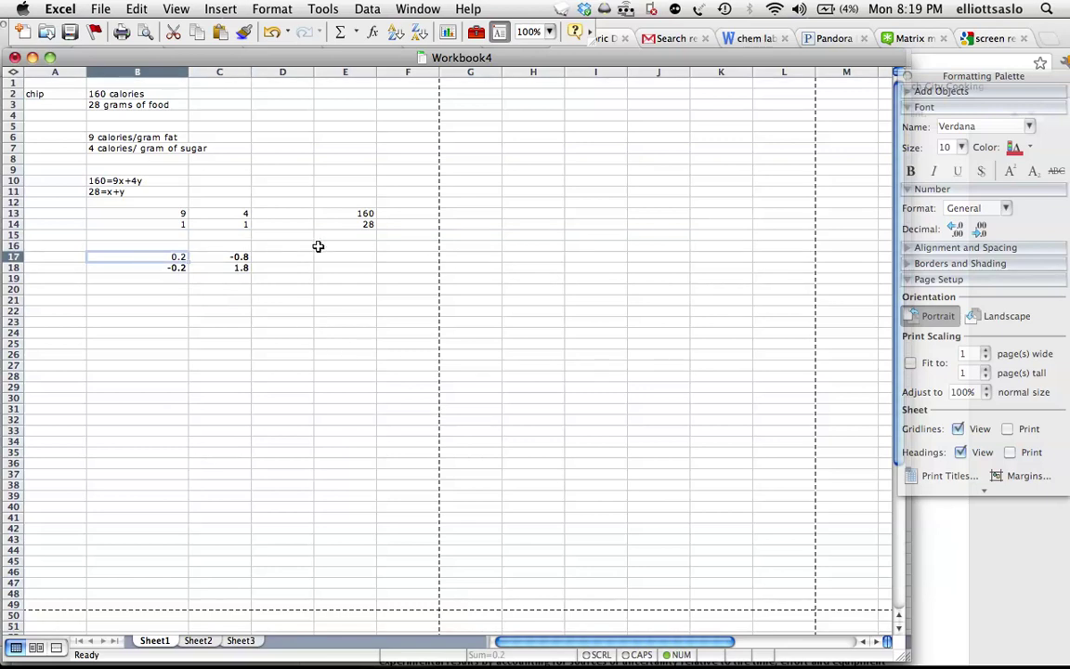
click(204, 247)
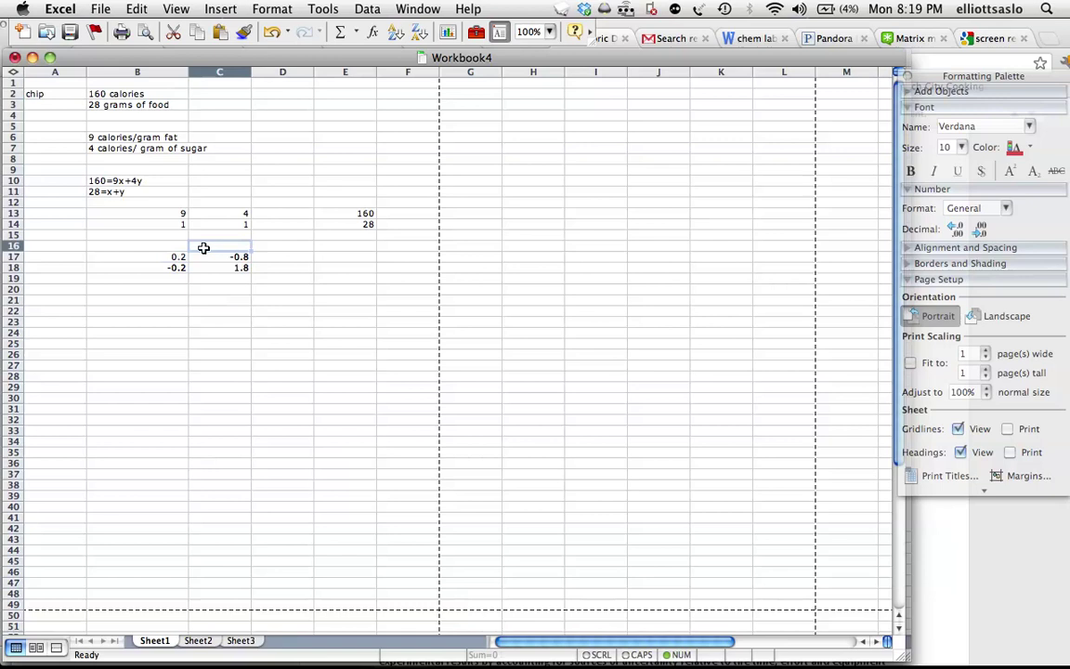
drag(141, 259, 219, 271)
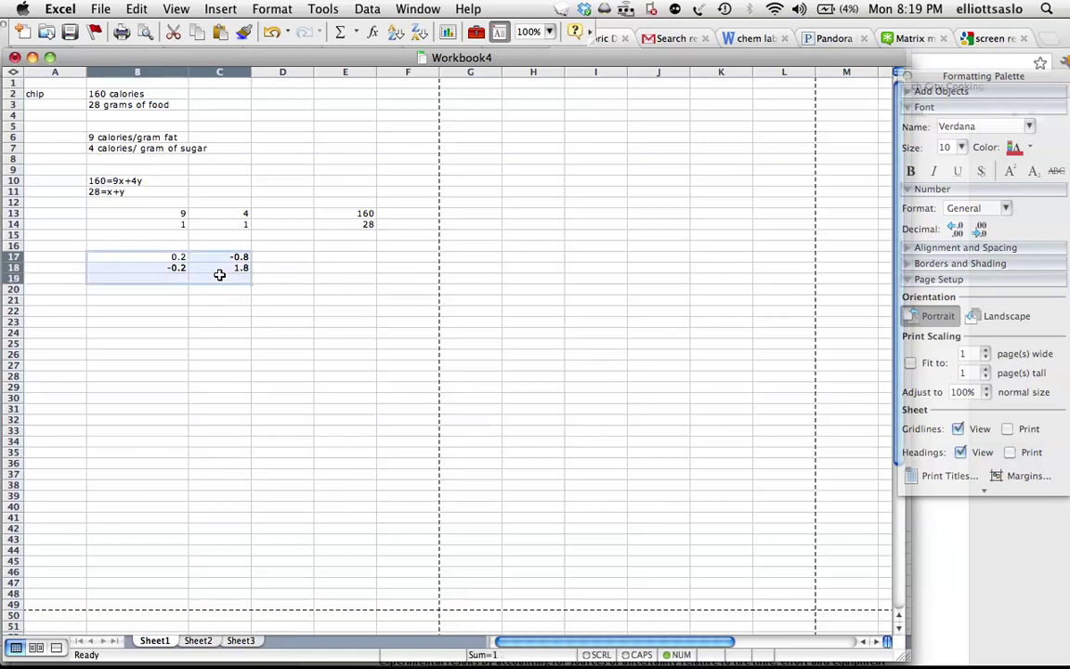
click(351, 216)
drag(353, 217, 367, 258)
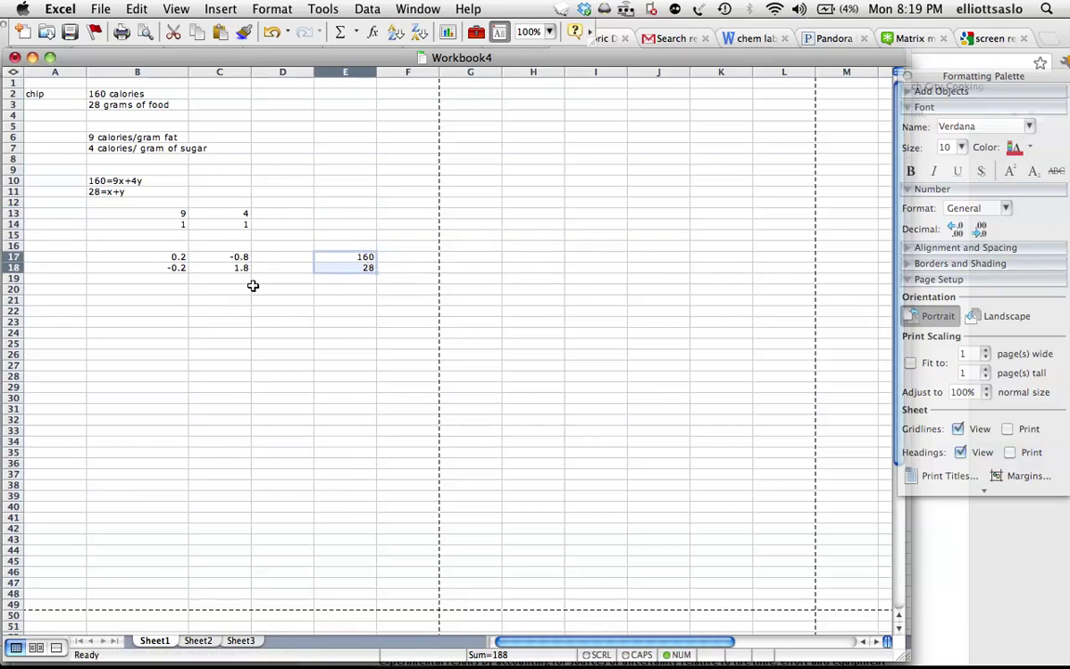
Step: Multiply the inverse matrix by the constants in B21:C22 with the array formula =mmult(B17:C18,E17:E18), and check the resulting cells
click(155, 302)
drag(155, 302, 198, 307)
text(=)
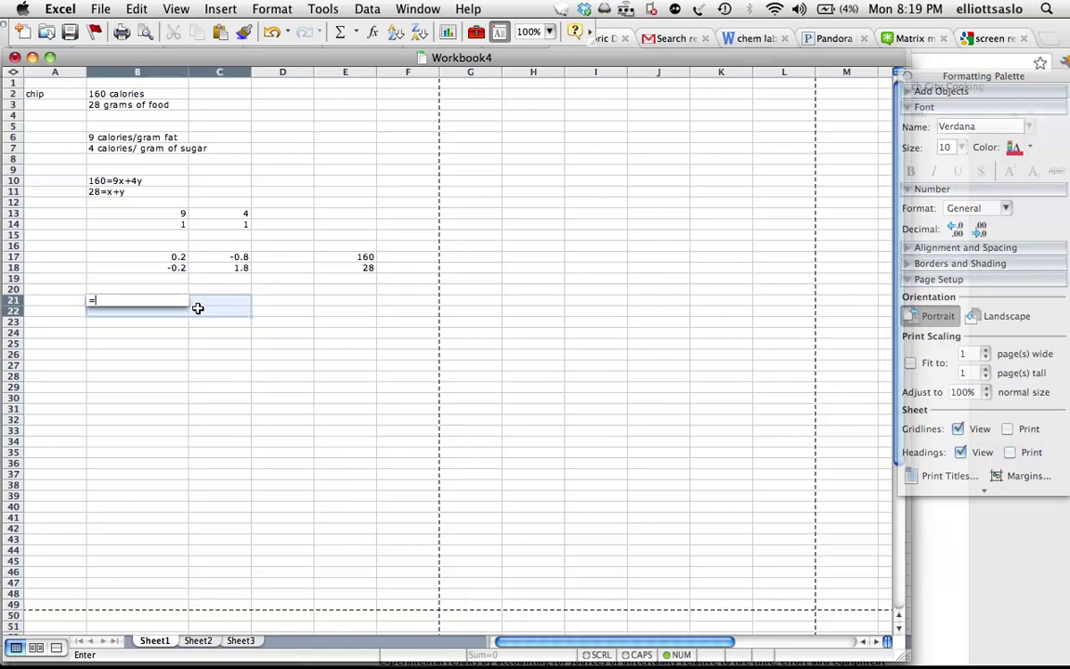
text(mmult()
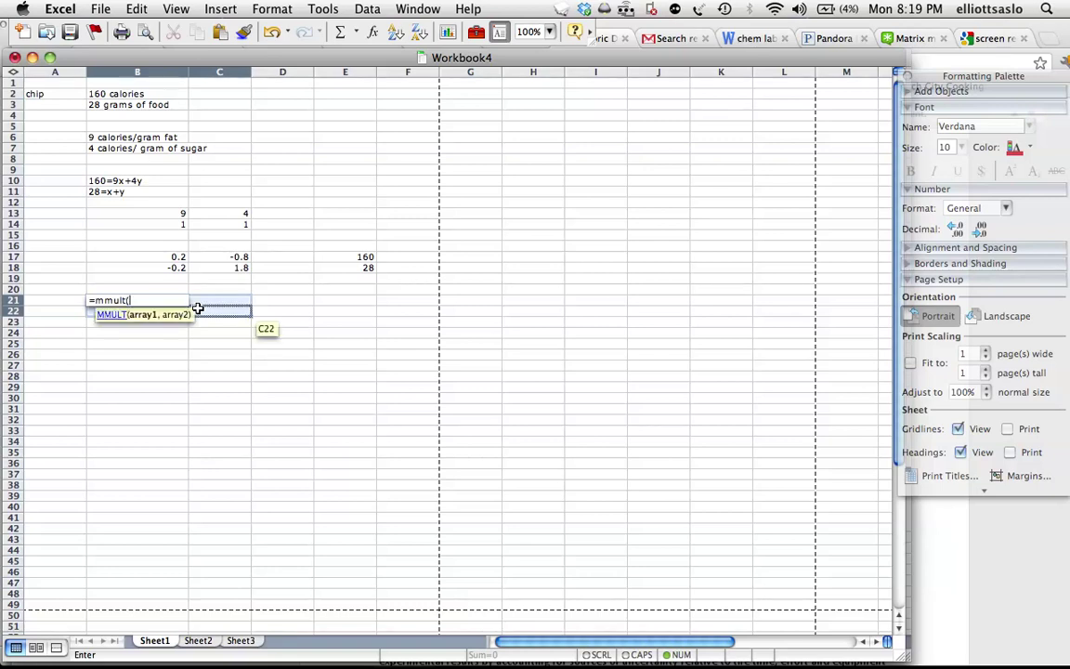
drag(181, 256, 217, 272)
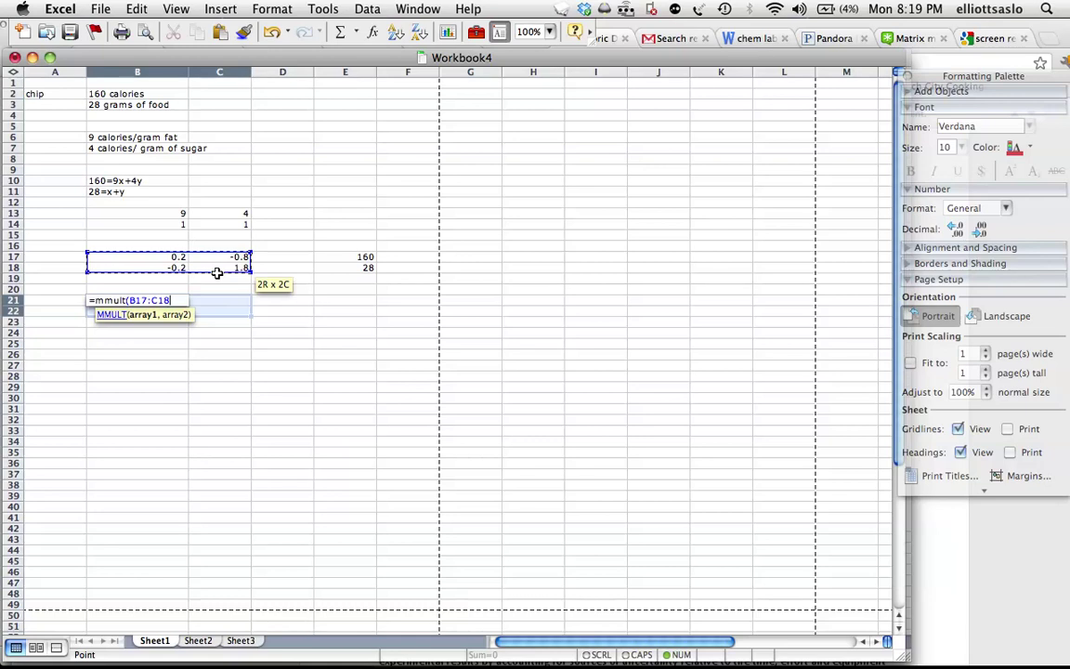
drag(216, 272, 216, 273)
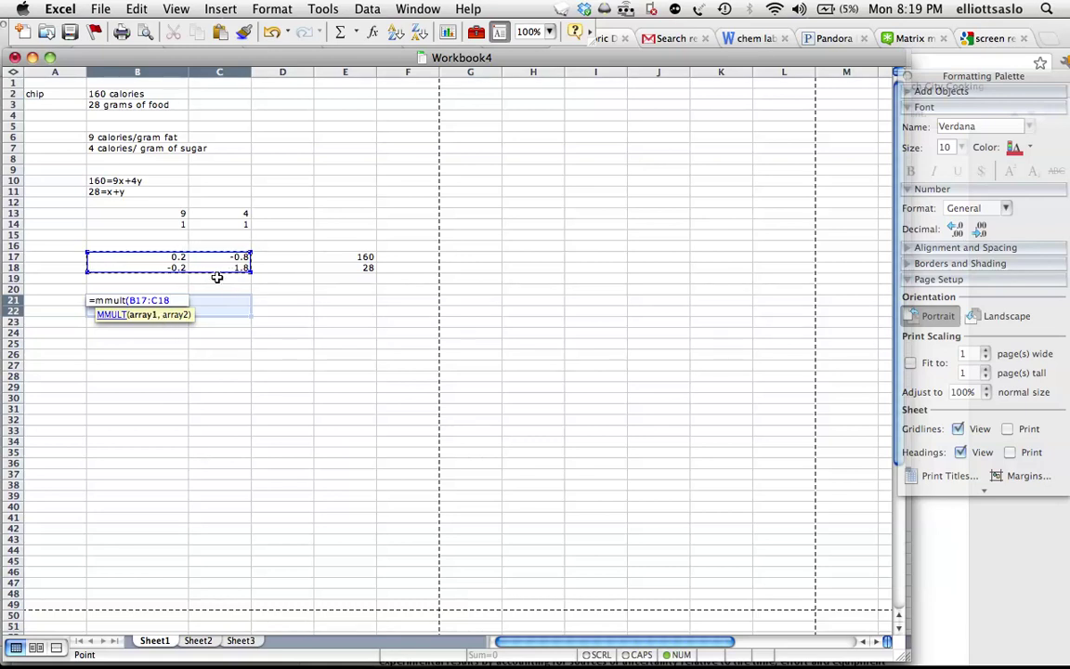
text(,)
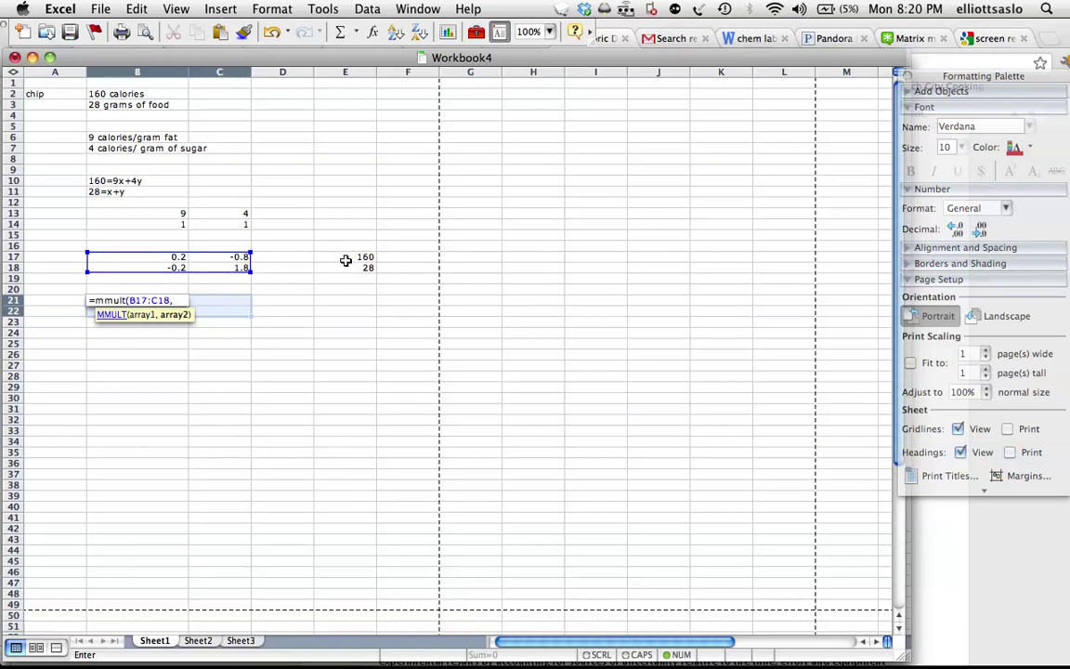
drag(335, 259, 348, 269)
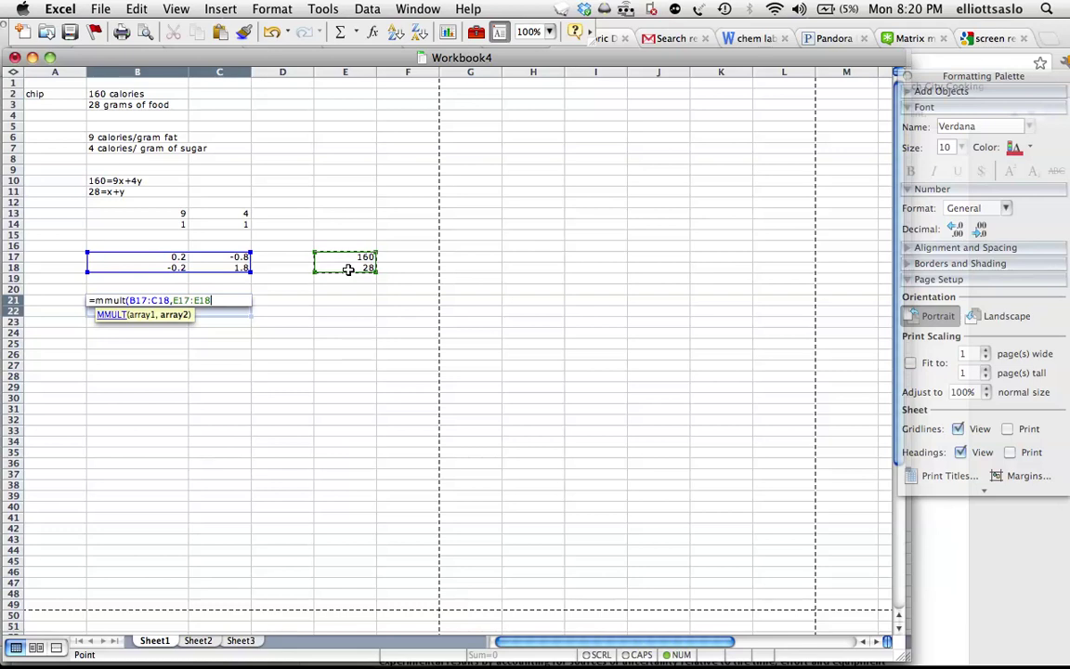
text())
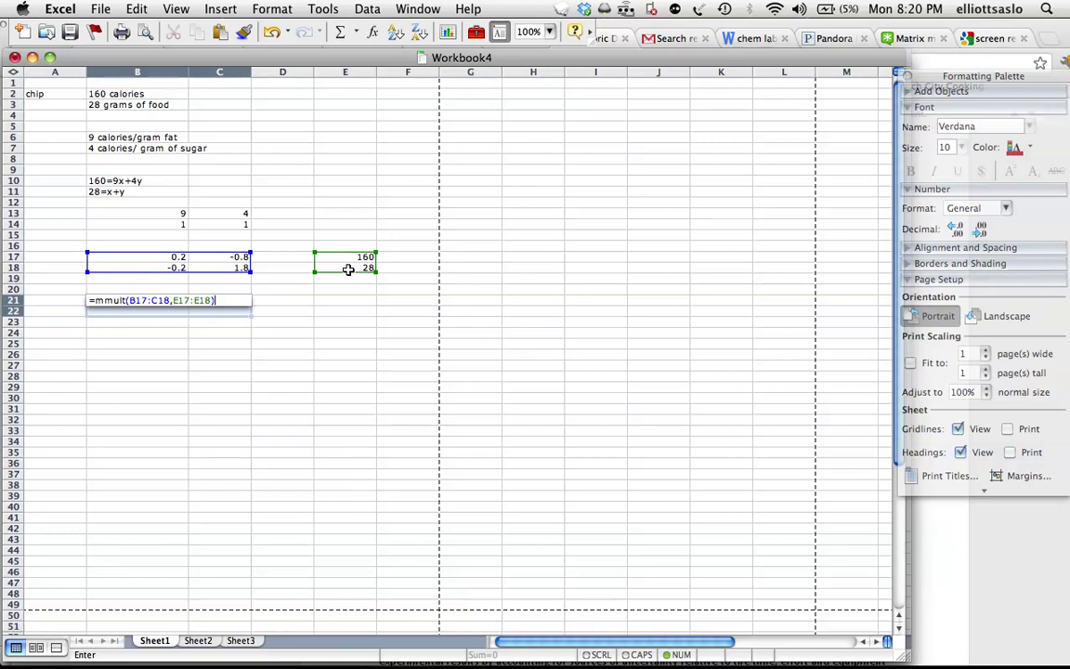
key(ctrl+shift+Return)
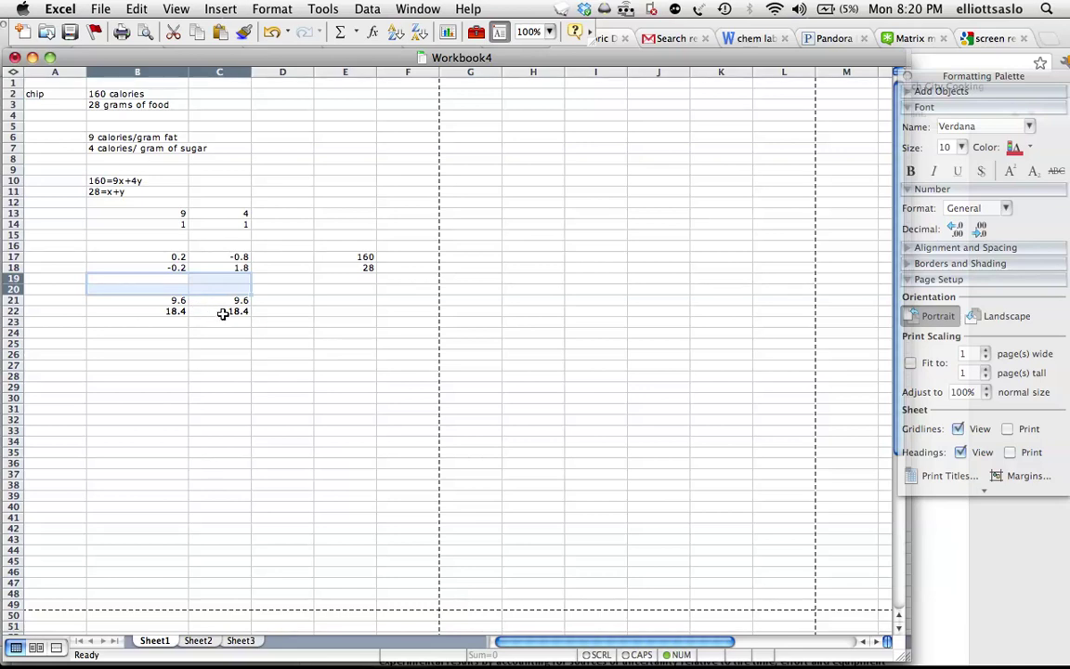
click(148, 300)
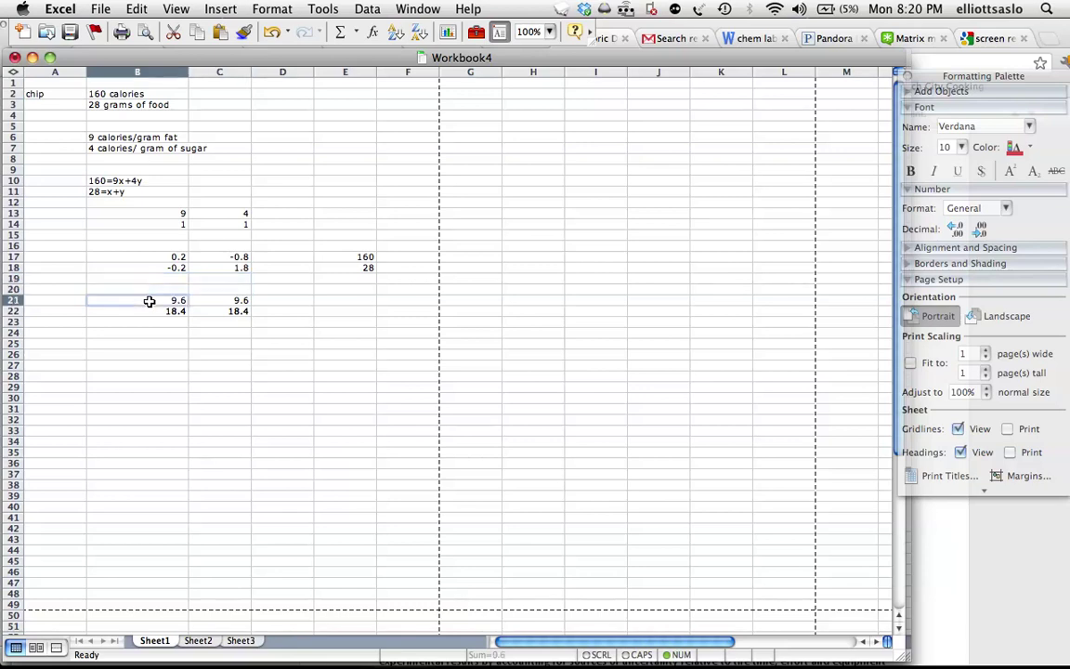
click(200, 301)
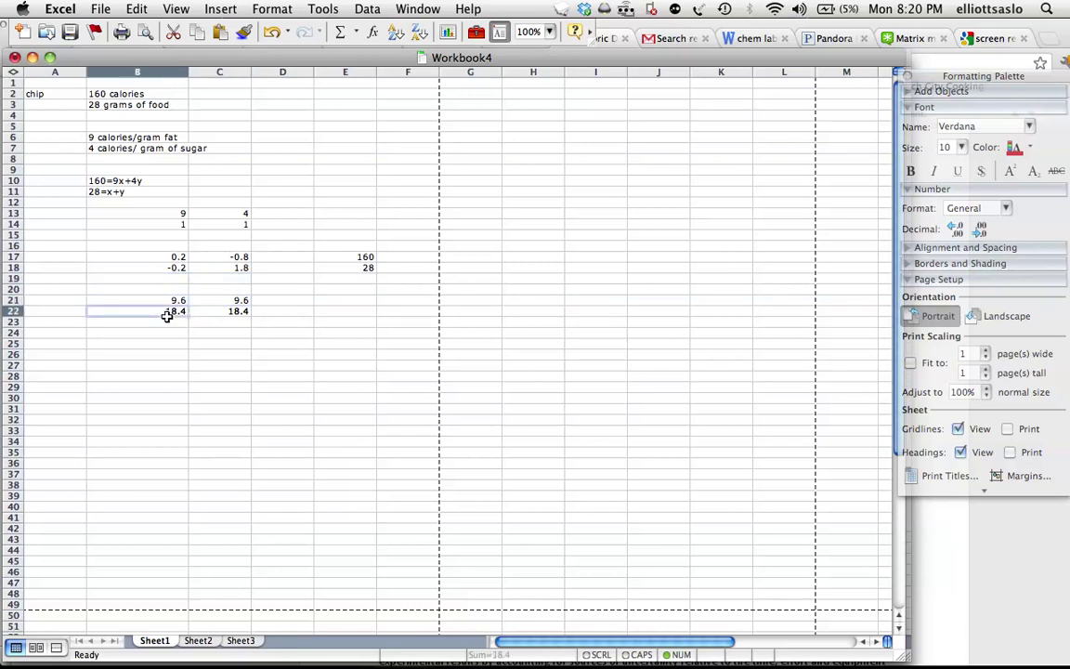
click(211, 315)
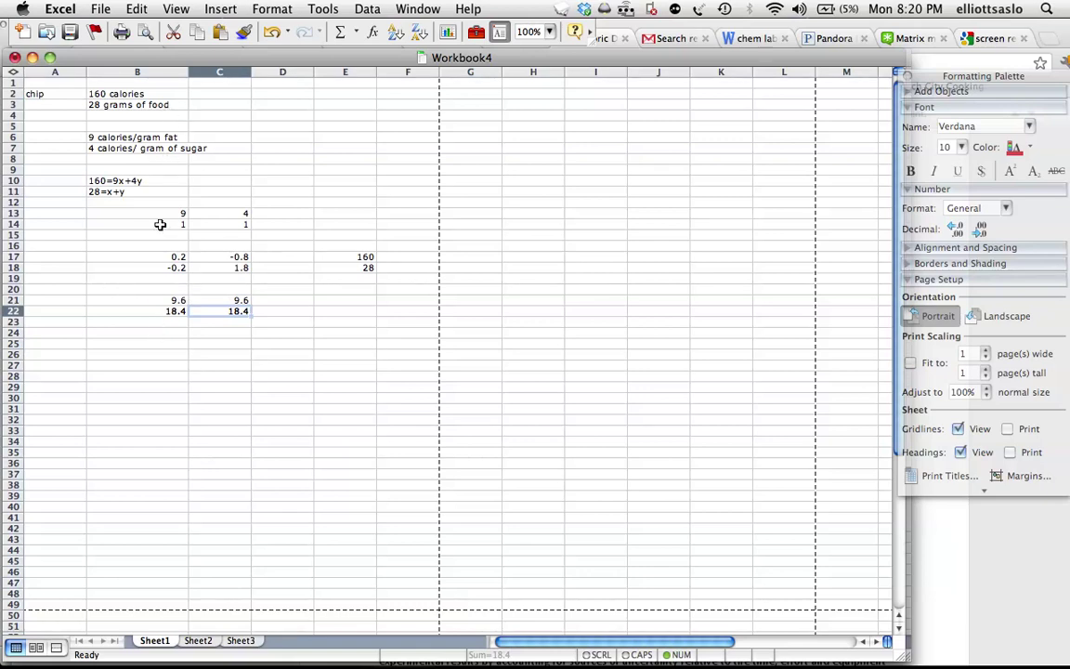
Step: Enter the sugar calorie expression 18.4*4 as plain text in cell B25
click(180, 343)
text(1)
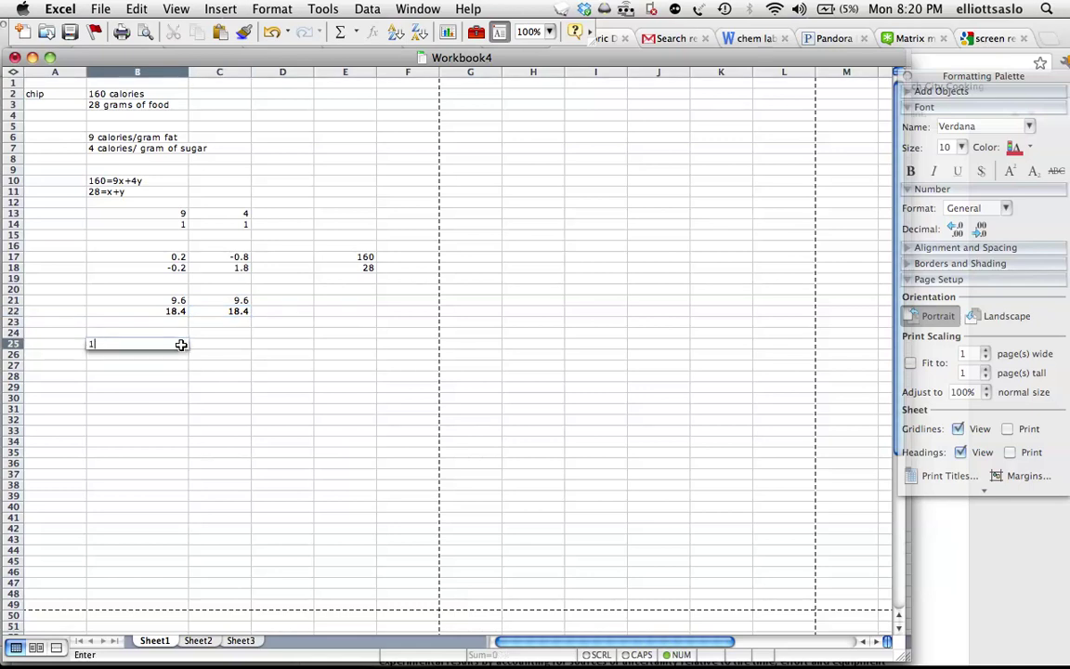
text(8.4*4)
key(Return)
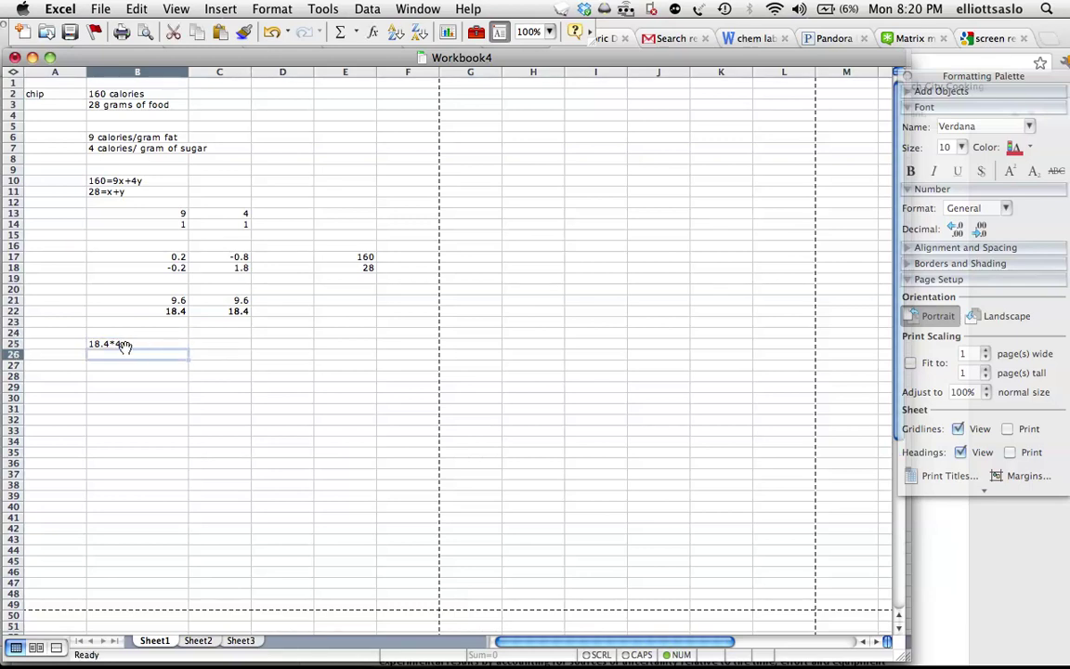
click(124, 345)
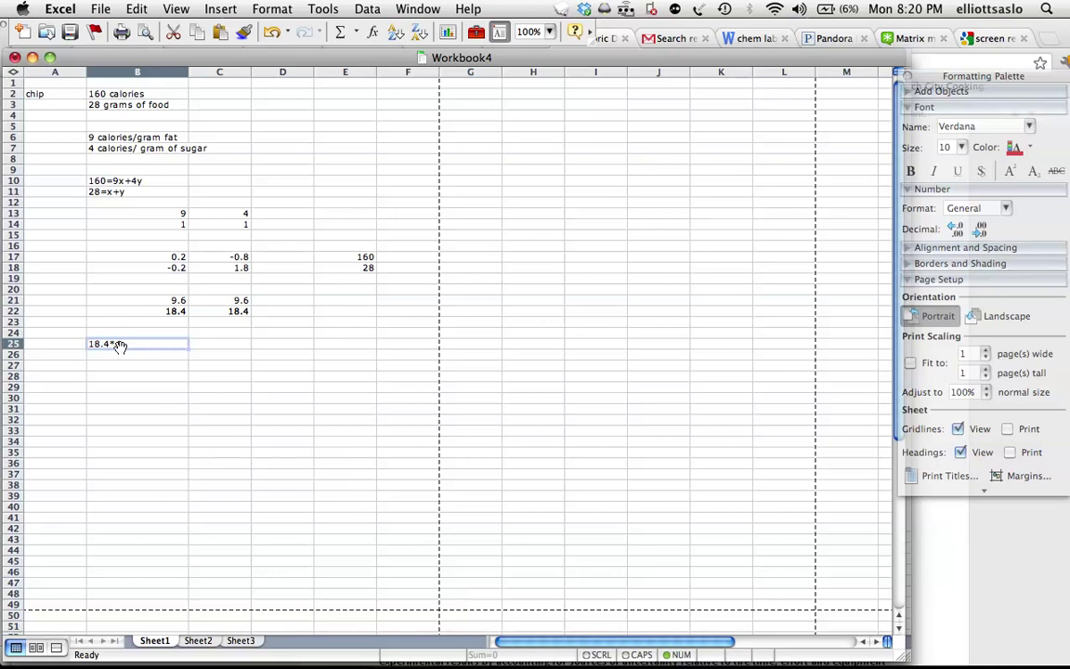
Step: Calculate the sugar calories in cell B26 with the formula =18.4*4
click(110, 354)
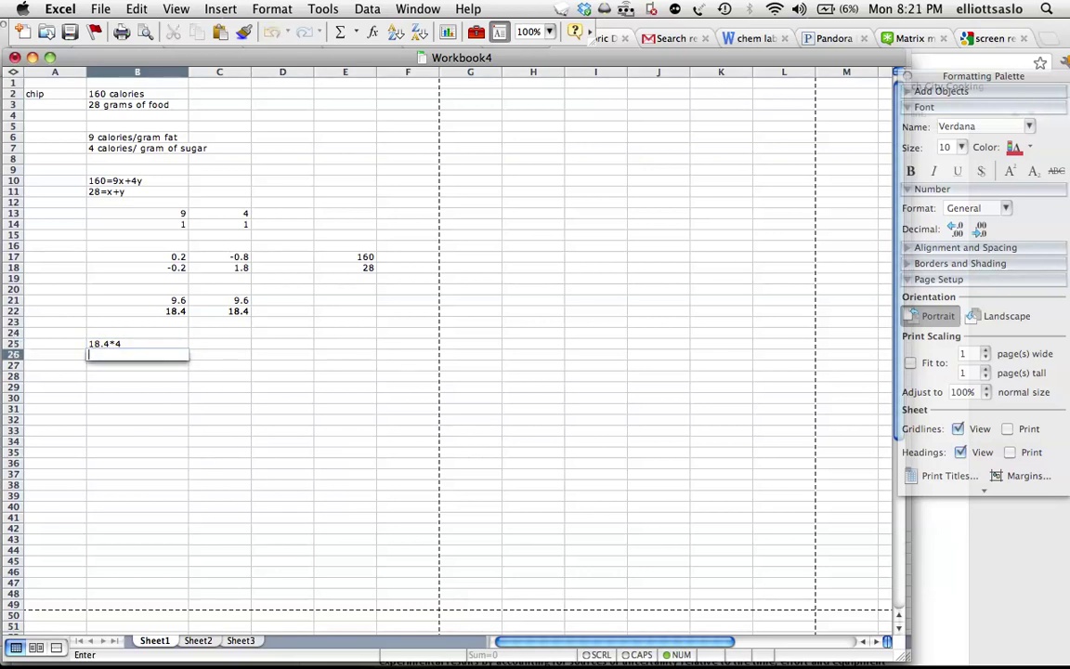
text(18.4)
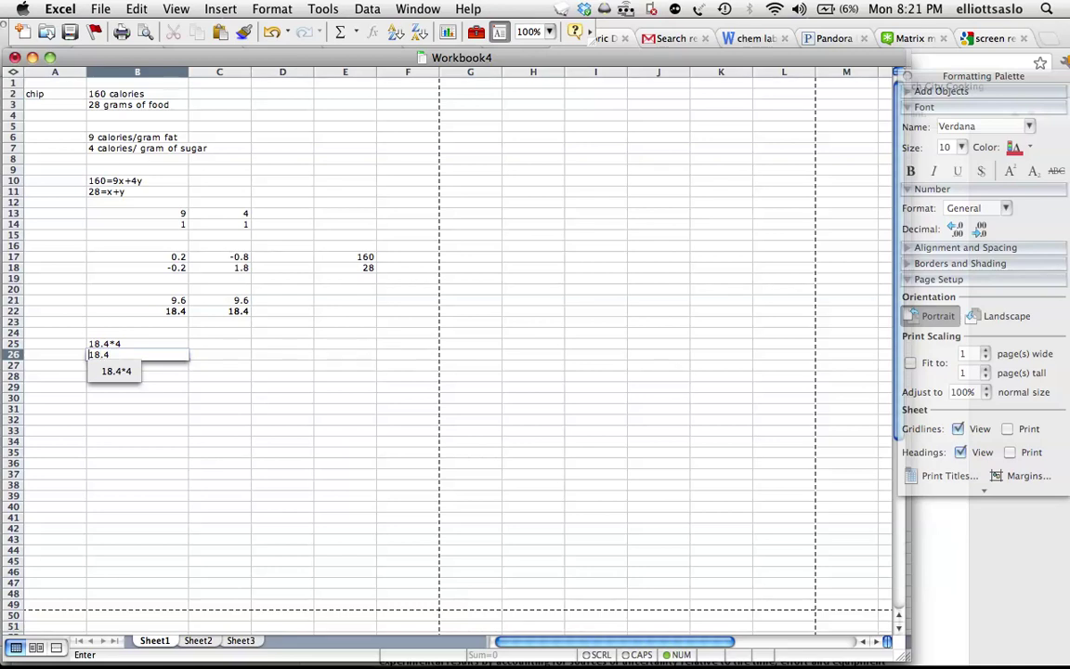
key(Home)
text(=)
key(Right)
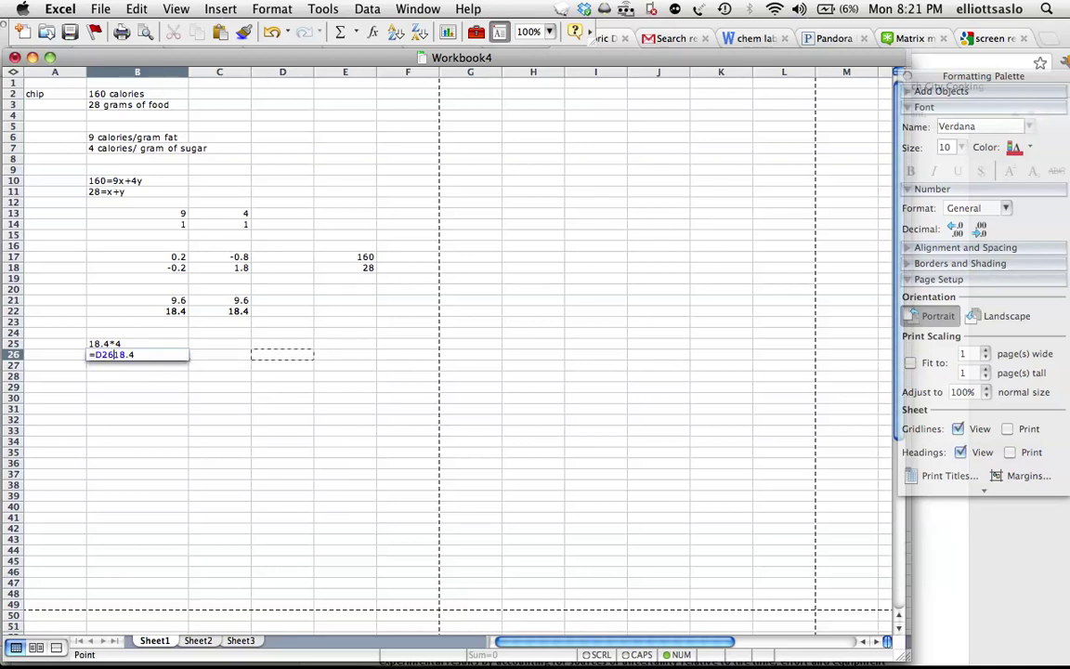
key(Up)
key(Up)
key(Up)
key(Up)
key(Up)
key(Up)
key(Up)
key(Up)
key(BackSpace)
key(BackSpace)
key(BackSpace)
click(117, 355)
text(*4)
key(Return)
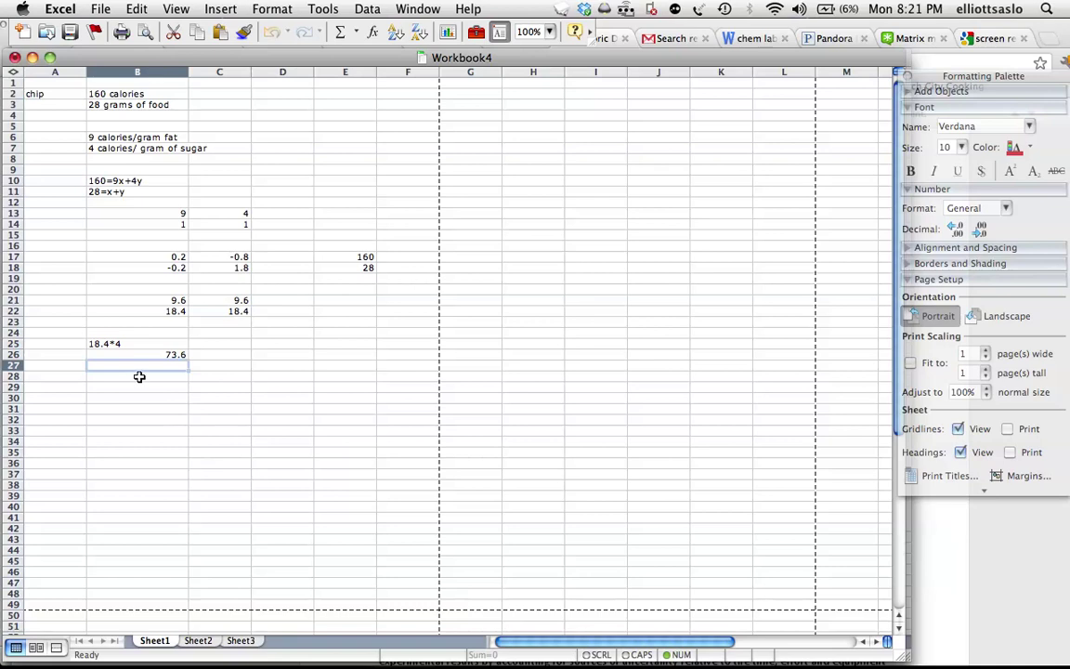
Step: Calculate the fat calories in cell B27 with the formula =9.6*9
text(=)
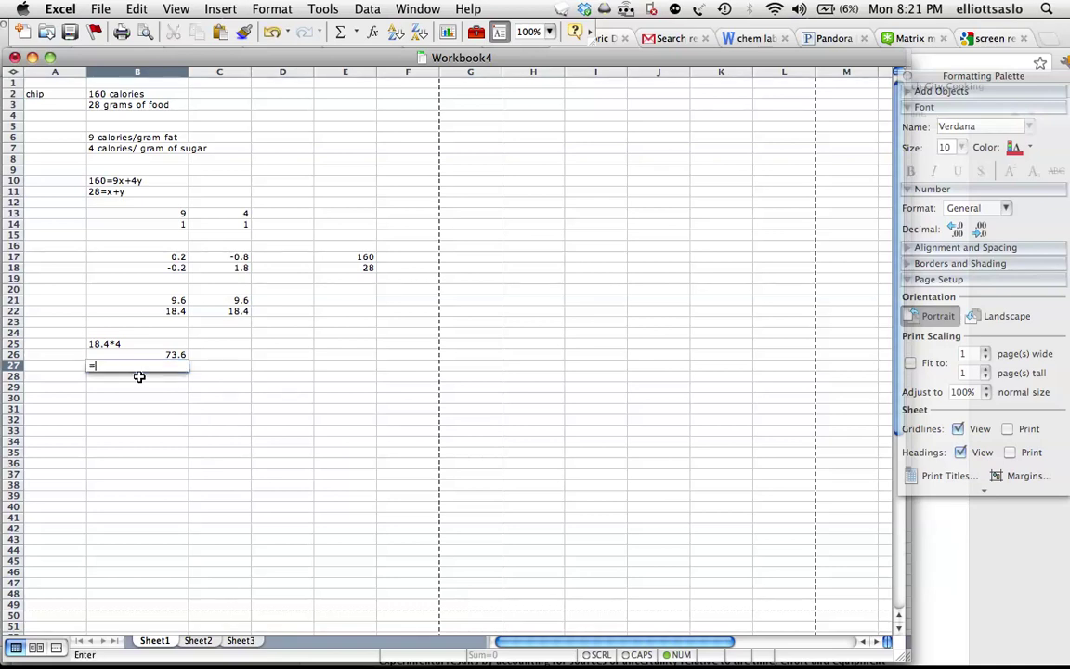
text(9.6*)
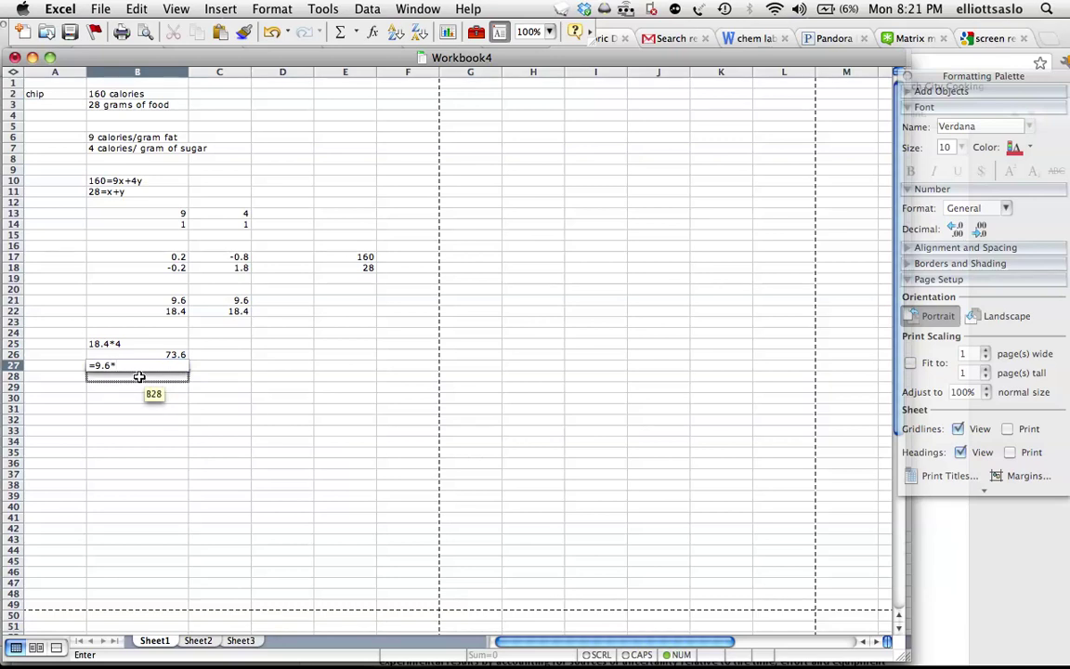
text(9)
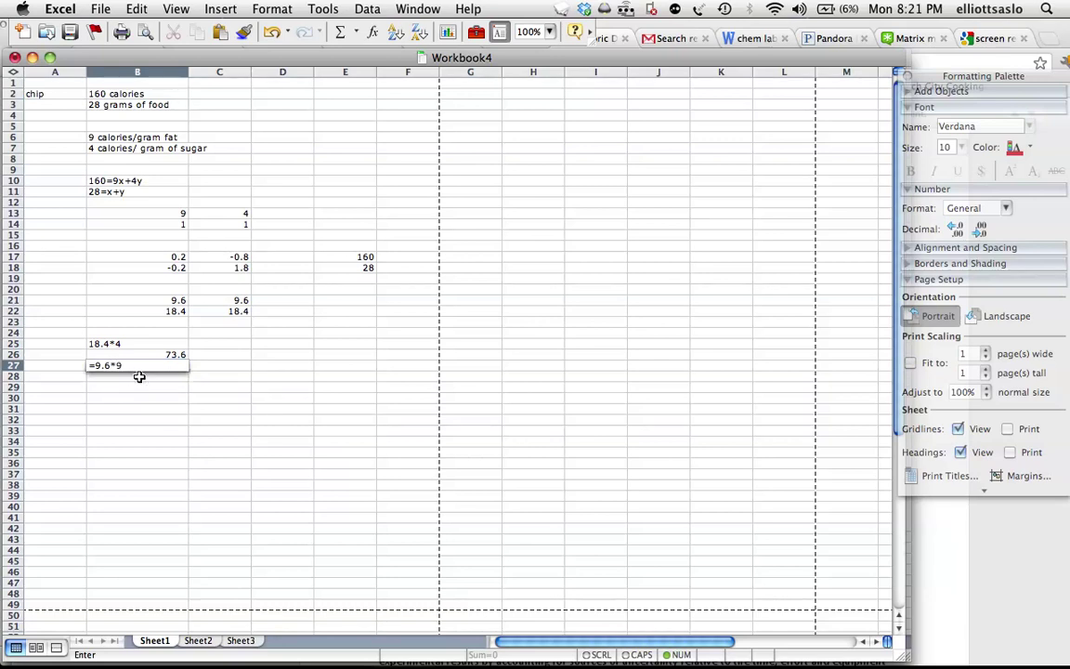
key(Return)
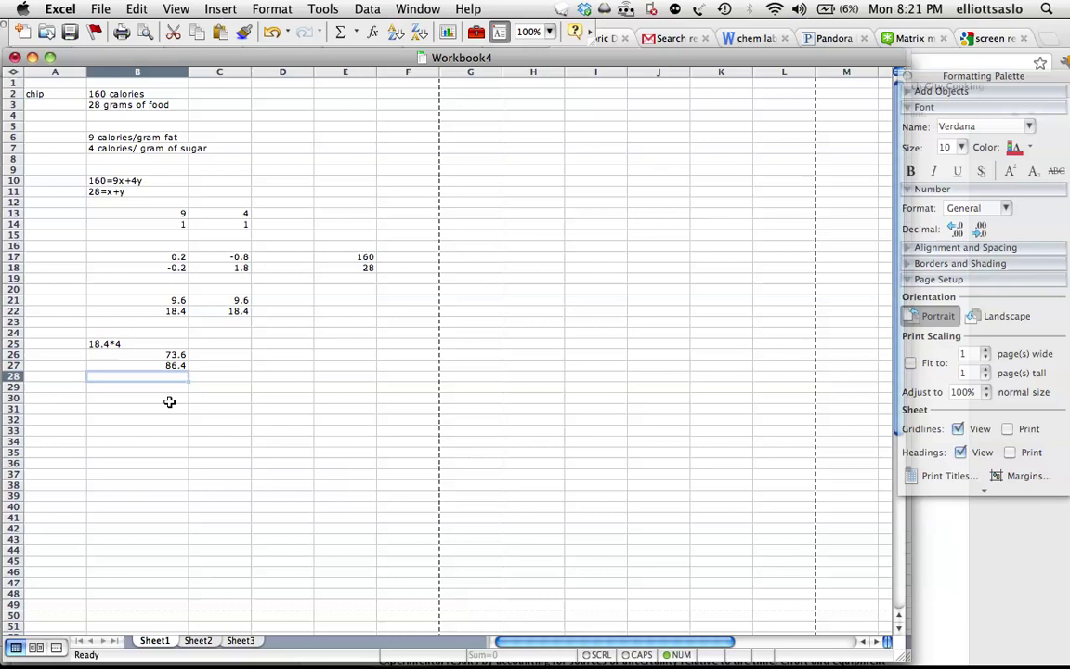
Step: Add the sugar and fat calories in cell B28 with the formula =B26+B27, and select the total to check it
text(=)
key(Up)
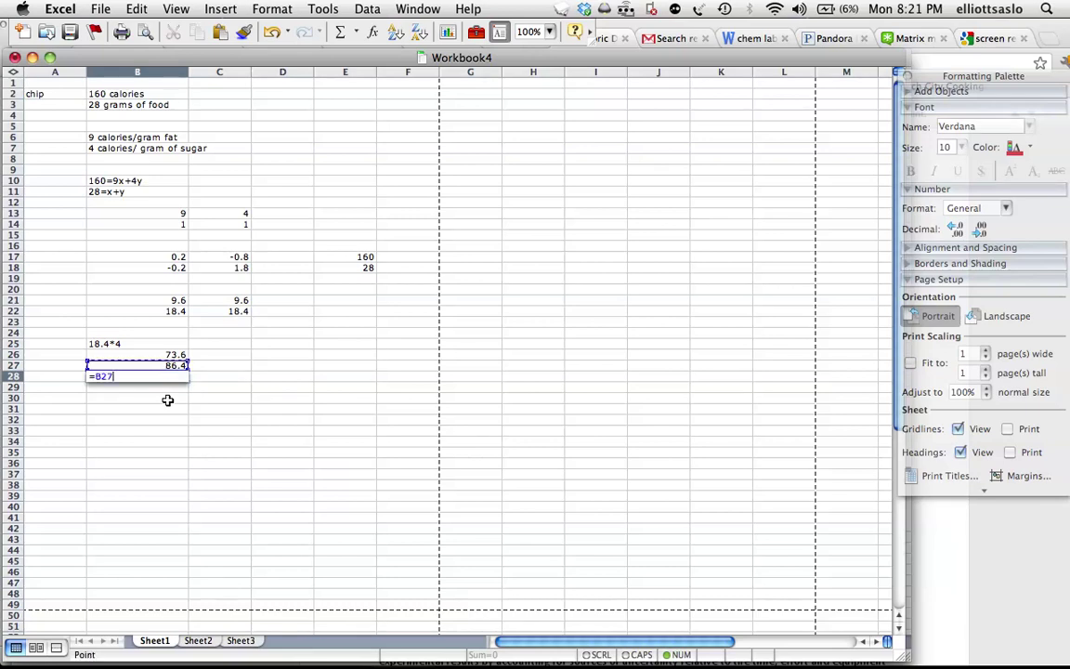
key(Up)
text(+)
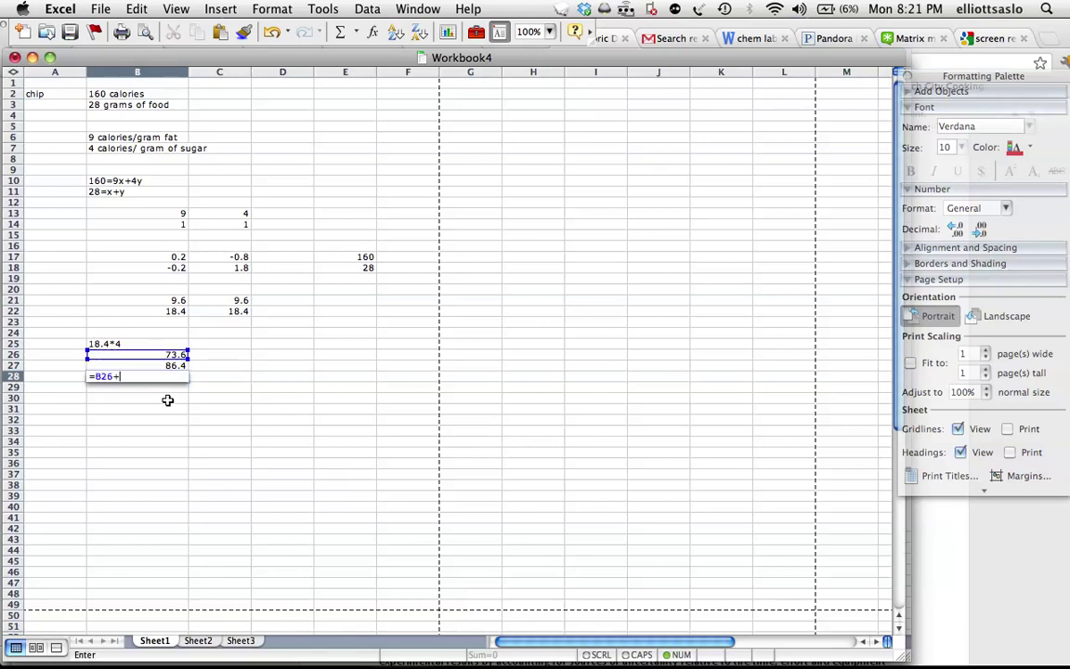
key(Up)
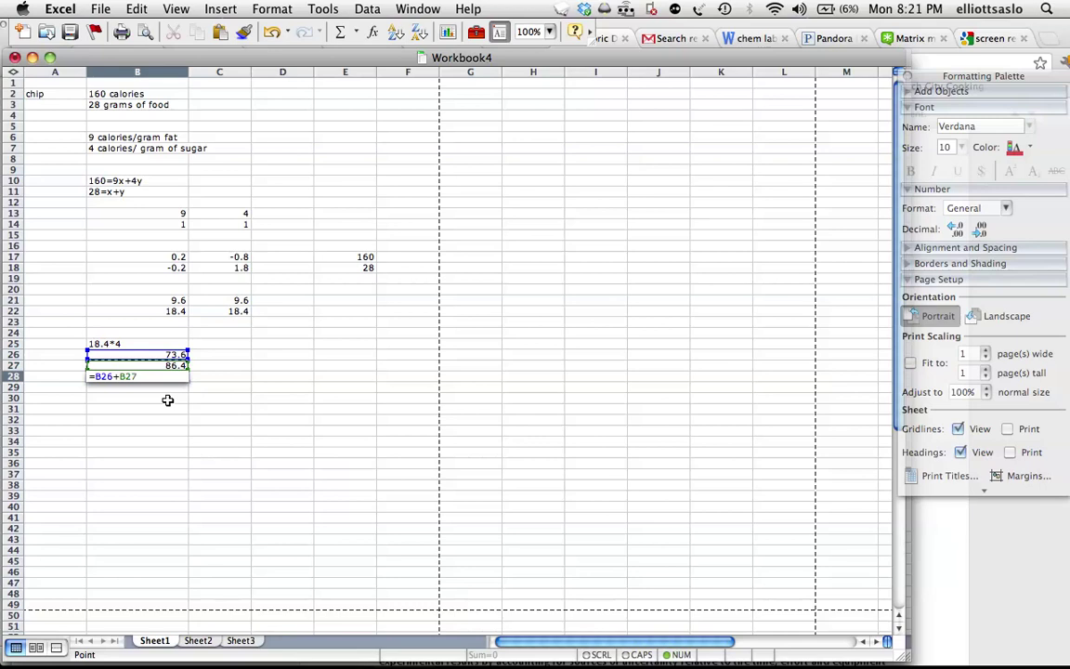
key(Return)
click(180, 377)
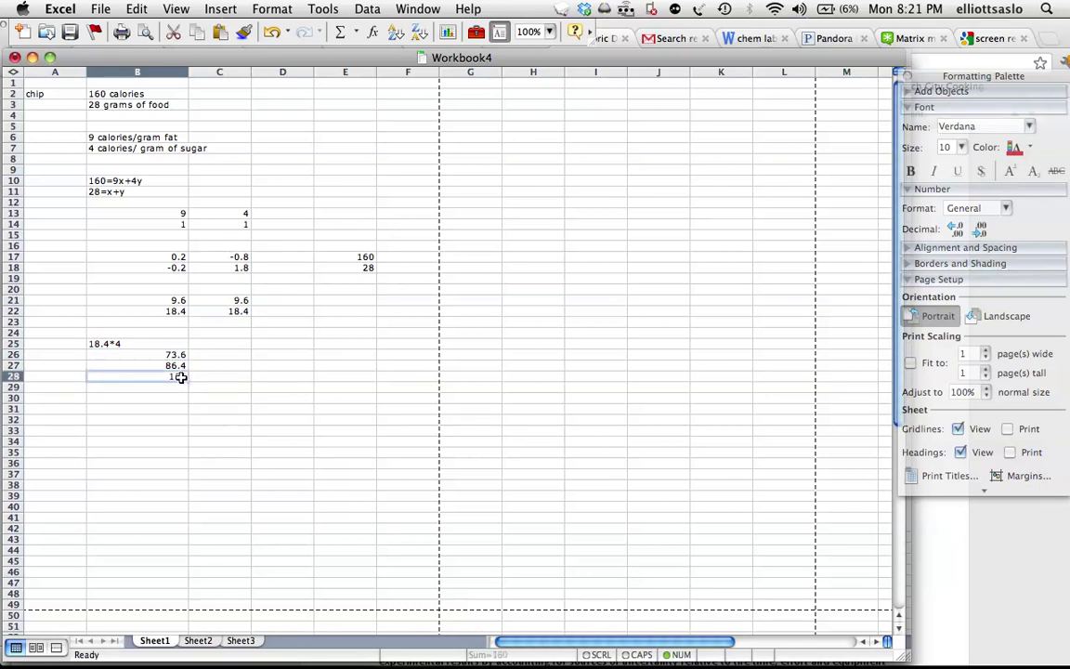